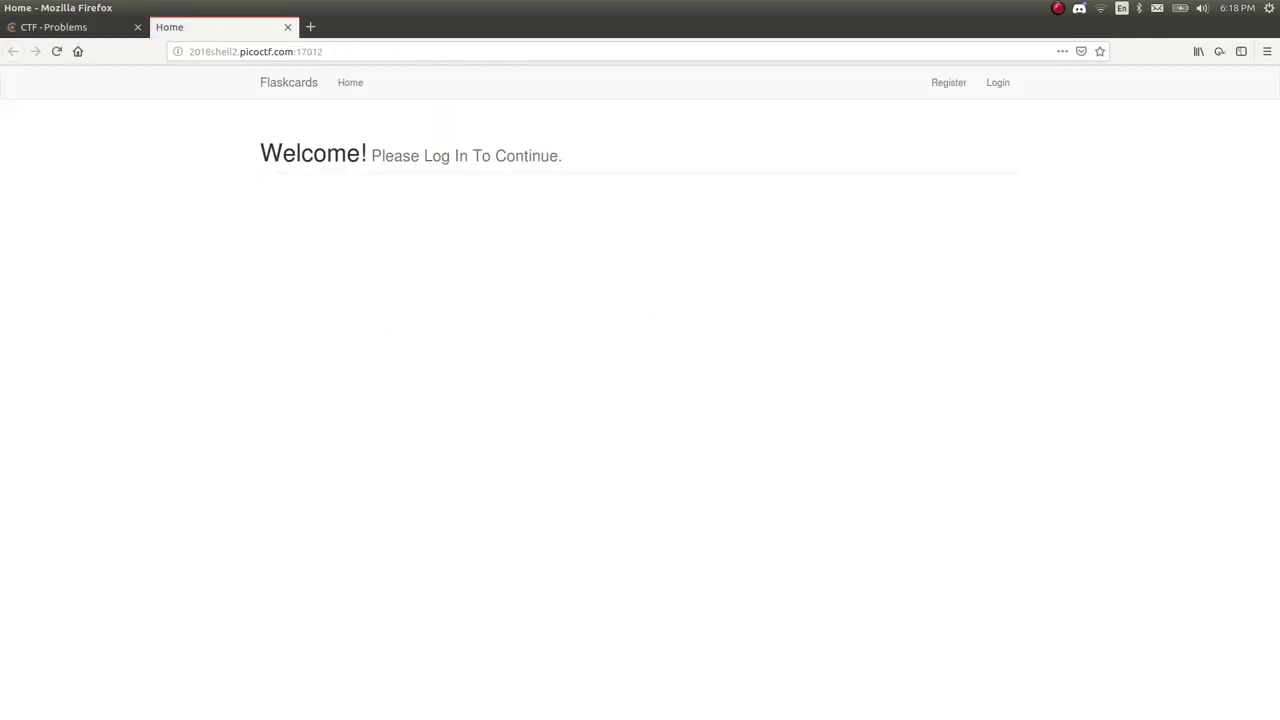
# Zoom in on the Flaskcards page and go to the Register page.
pyautogui.hotkey('ctrl', '+')
pyautogui.hotkey('ctrl', '+')
pyautogui.hotkey('ctrl', '+')
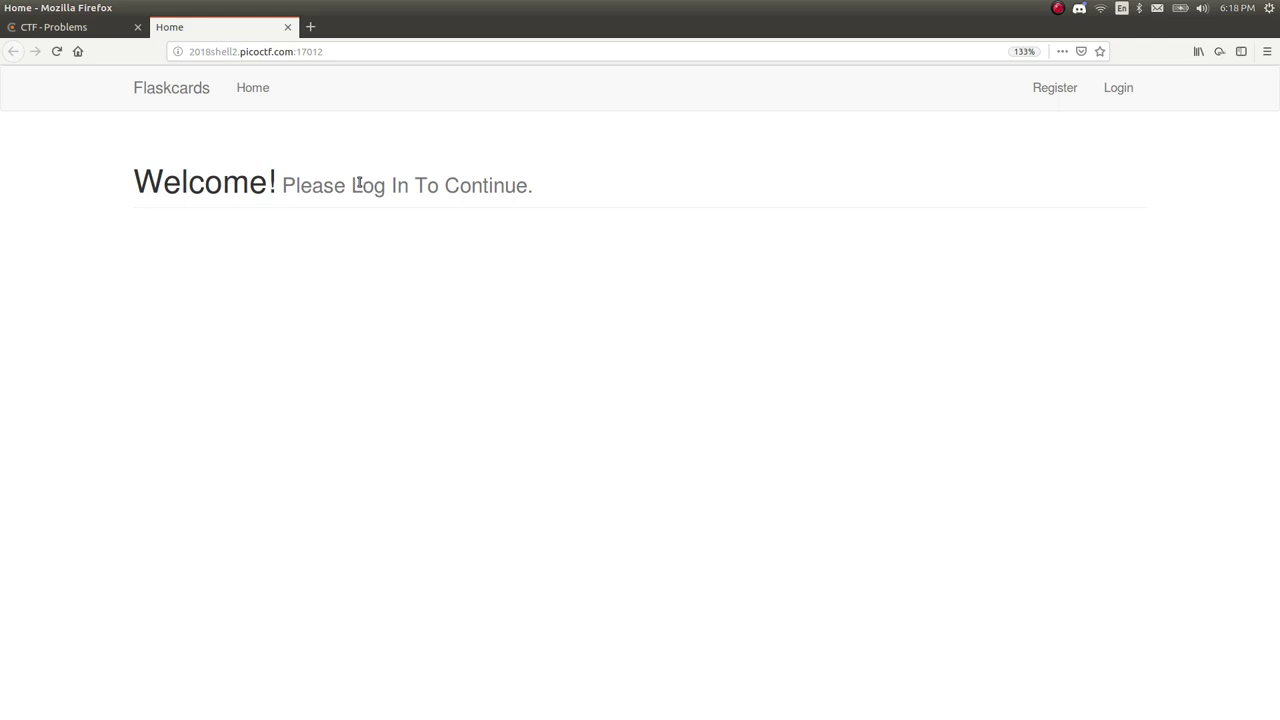
pyautogui.moveTo(357, 183); pyautogui.dragTo(457, 185)
pyautogui.click(457, 185)
pyautogui.click(1055, 88)
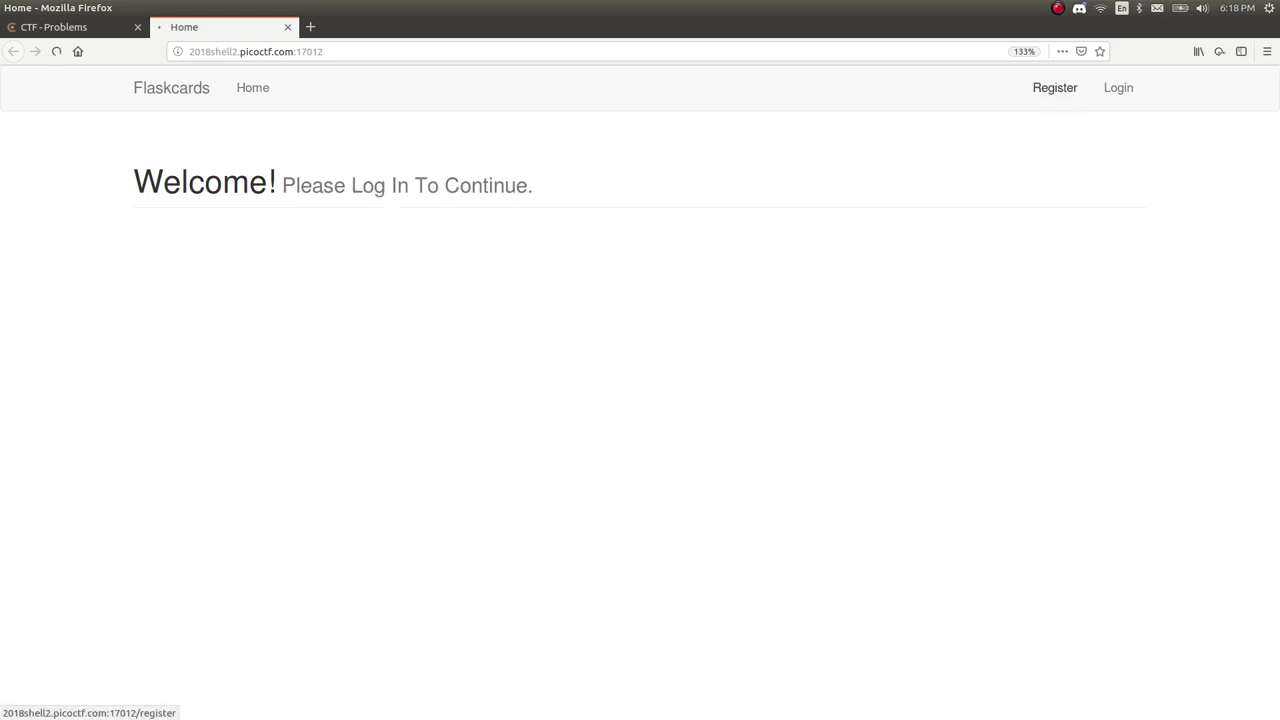
pyautogui.click(1055, 88)
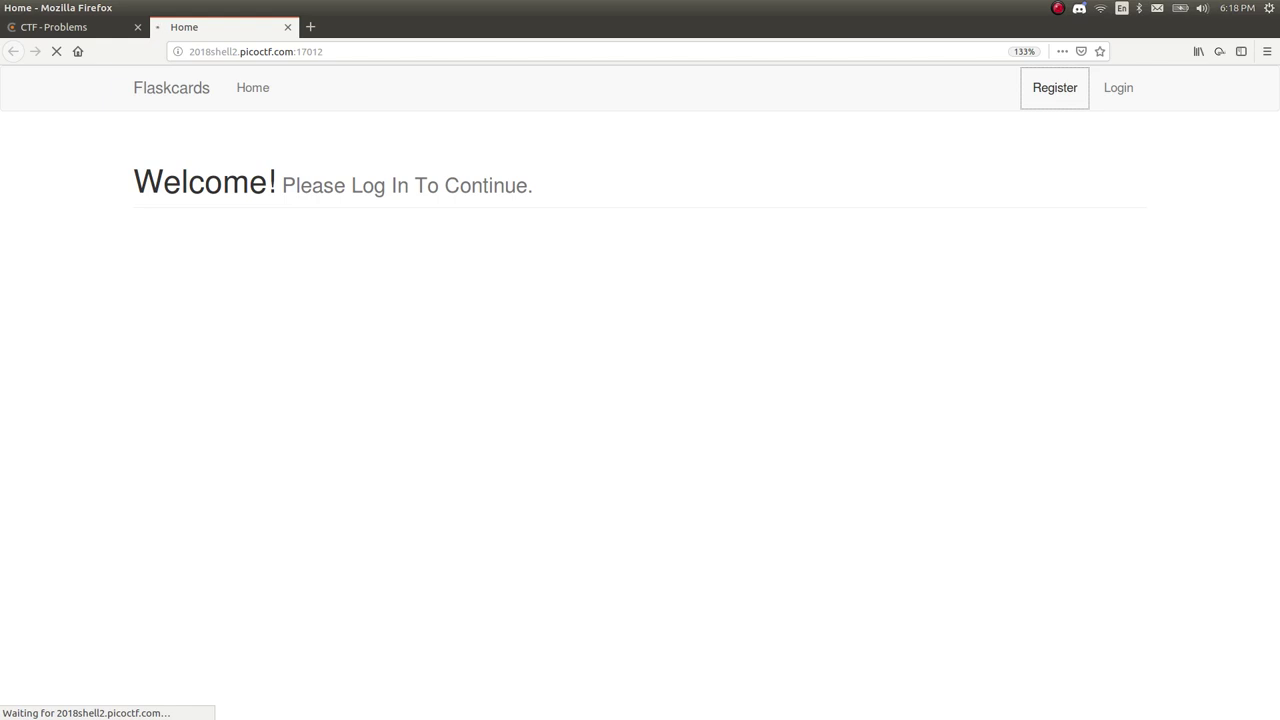
# Fill the registration form with a username and matching password, then submit it.
pyautogui.click(313, 261)
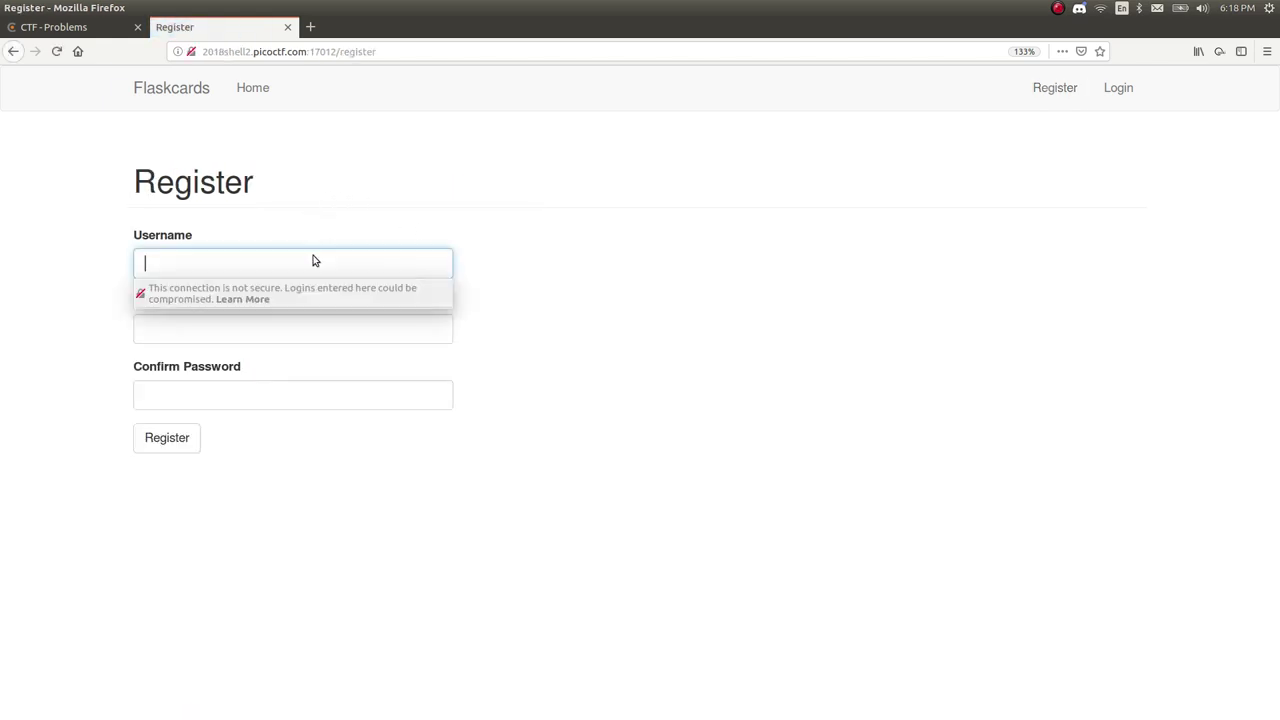
pyautogui.write('pleasesubscribe')
pyautogui.press('Tab')
pyautogui.write('pass')
pyautogui.press('Tab')
pyautogui.write('pass')
pyautogui.press('Return')
# Replace the already-taken username with a new one, re-enter the passwords and resubmit.
pyautogui.doubleClick(289, 272)
pyautogui.press('BackSpace')
pyautogui.write('pleasesub')
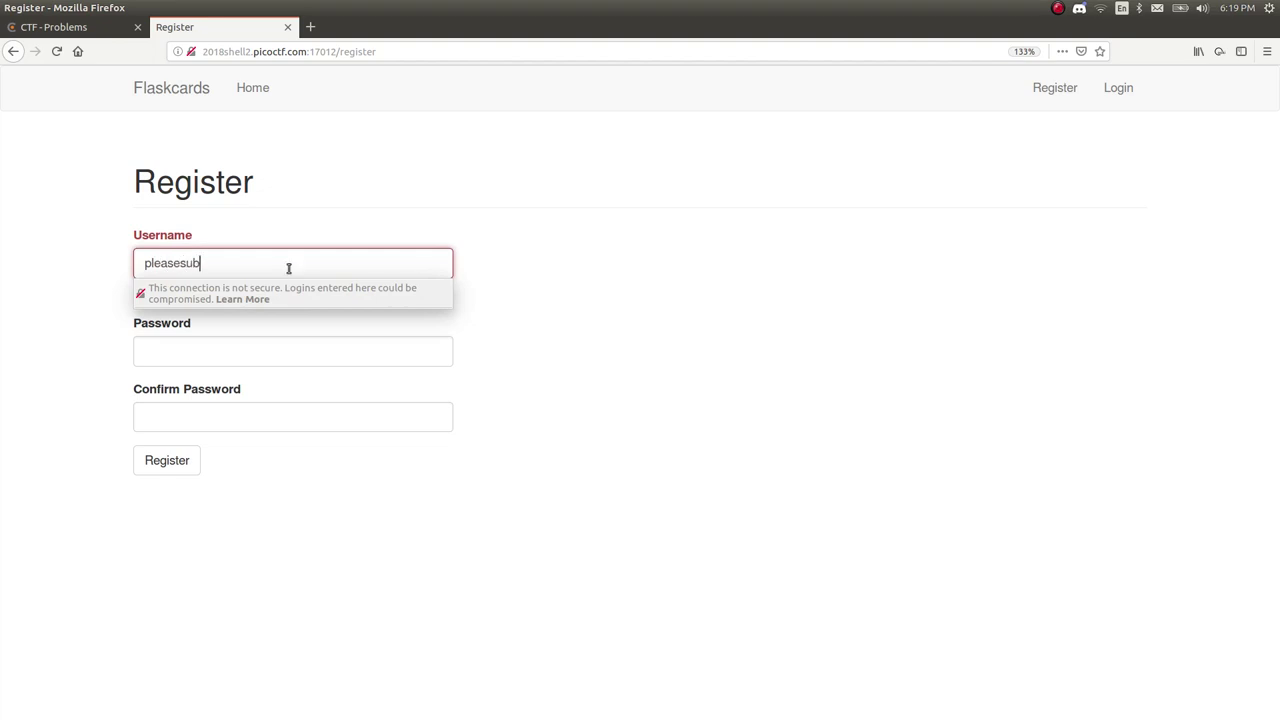
pyautogui.press('Tab')
pyautogui.write('pleases')
pyautogui.press('Tab')
pyautogui.write('pass')
pyautogui.press('Return')
# Extend the username to make it unique and submit the registration again.
pyautogui.click(277, 264)
pyautogui.write('scribby')
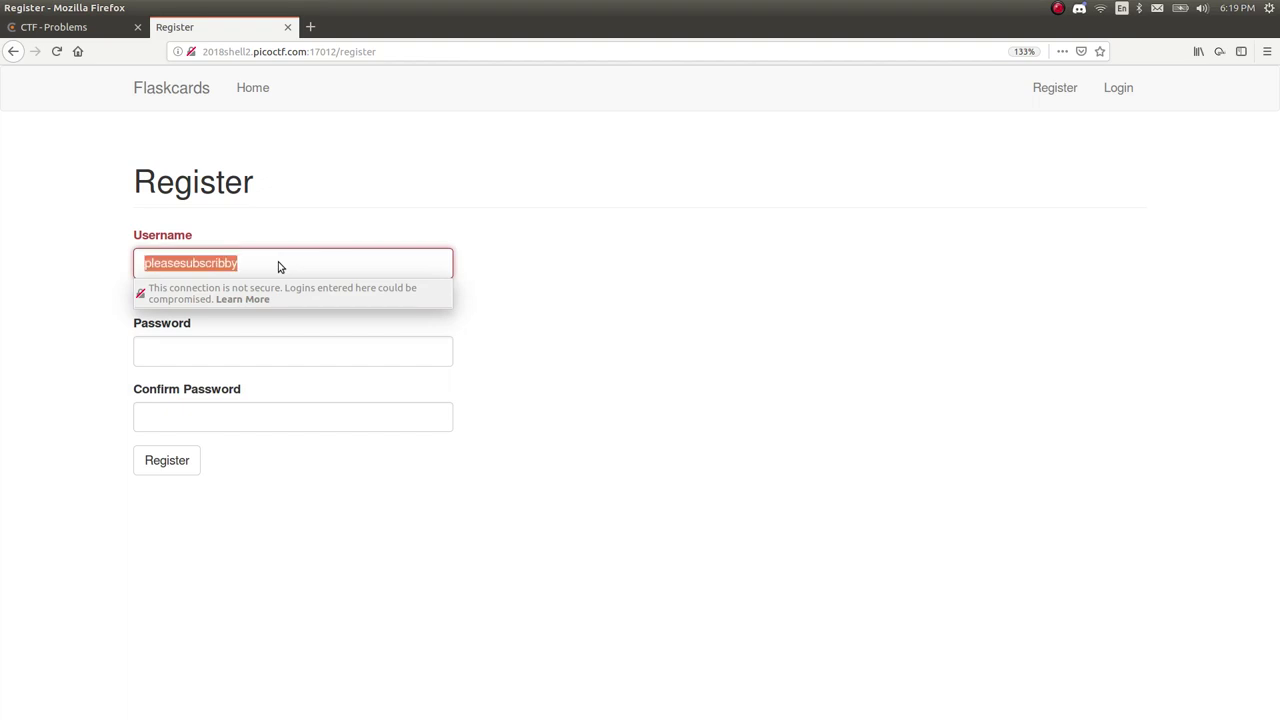
pyautogui.press('Tab')
pyautogui.write('pass')
pyautogui.press('Tab')
pyautogui.write('pass')
pyautogui.press('Return')
# Sign in with the newly registered username and its password.
pyautogui.click(324, 308)
pyautogui.hotkey('ctrl', 'v')
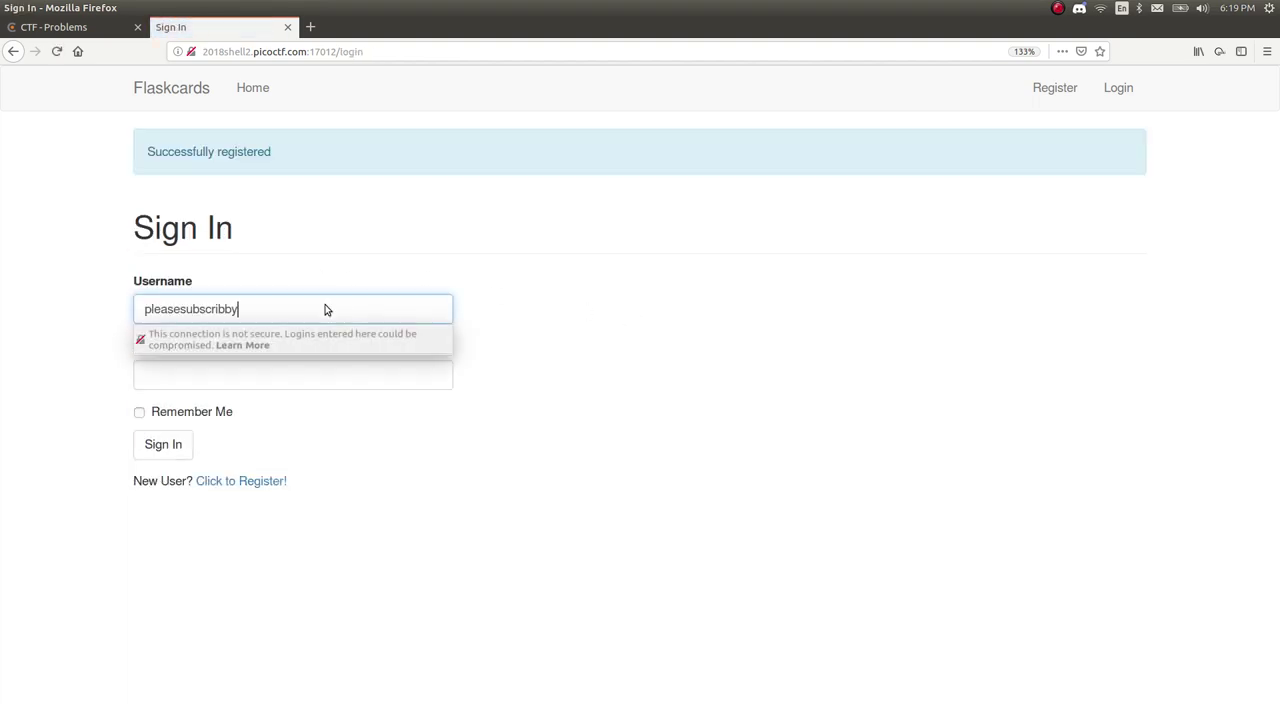
pyautogui.press('Tab')
pyautogui.write('pass')
pyautogui.press('Return')
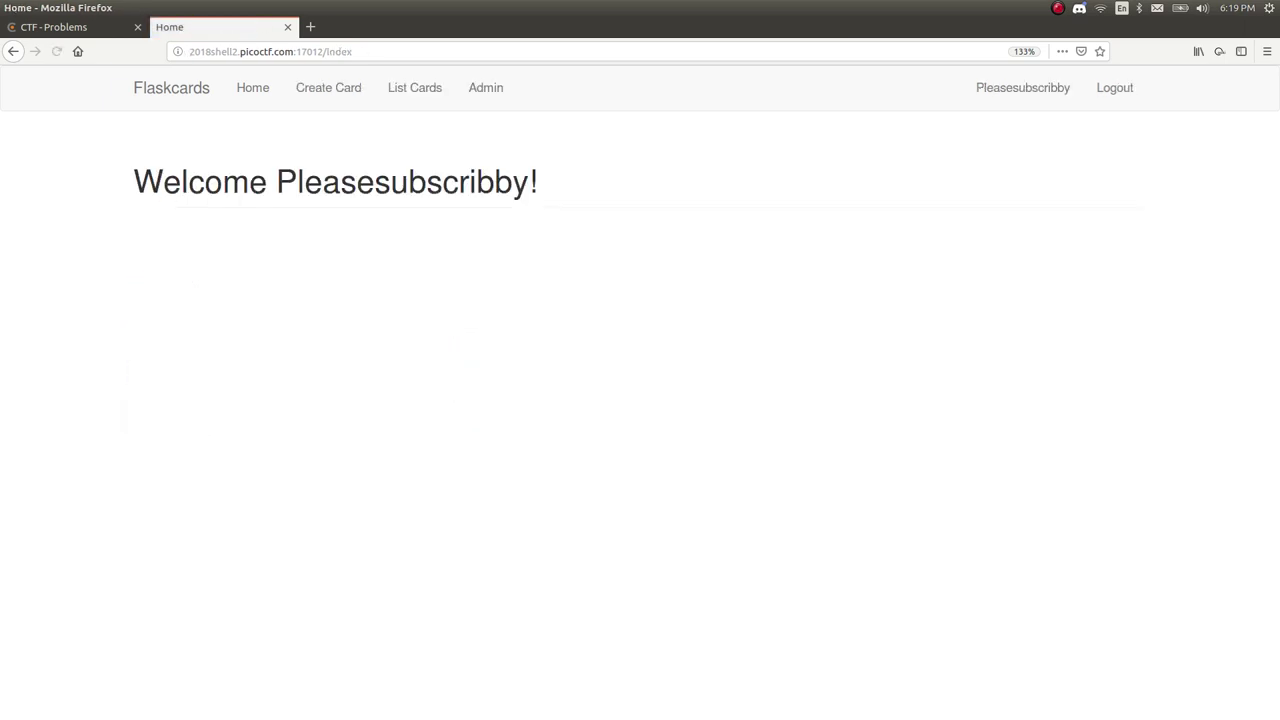
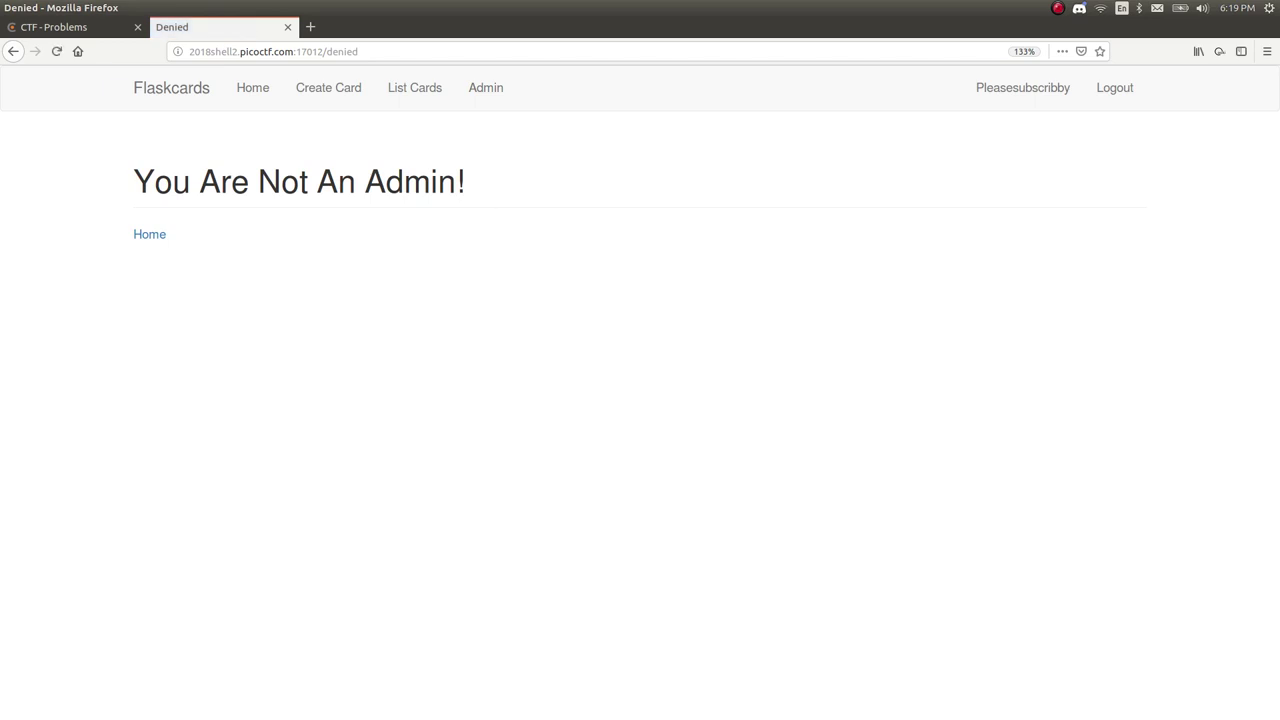
# Return from the 'You Are Not An Admin!' notice to the logged-in user's welcome page.
pyautogui.click(1011, 90)
pyautogui.click(1022, 87)
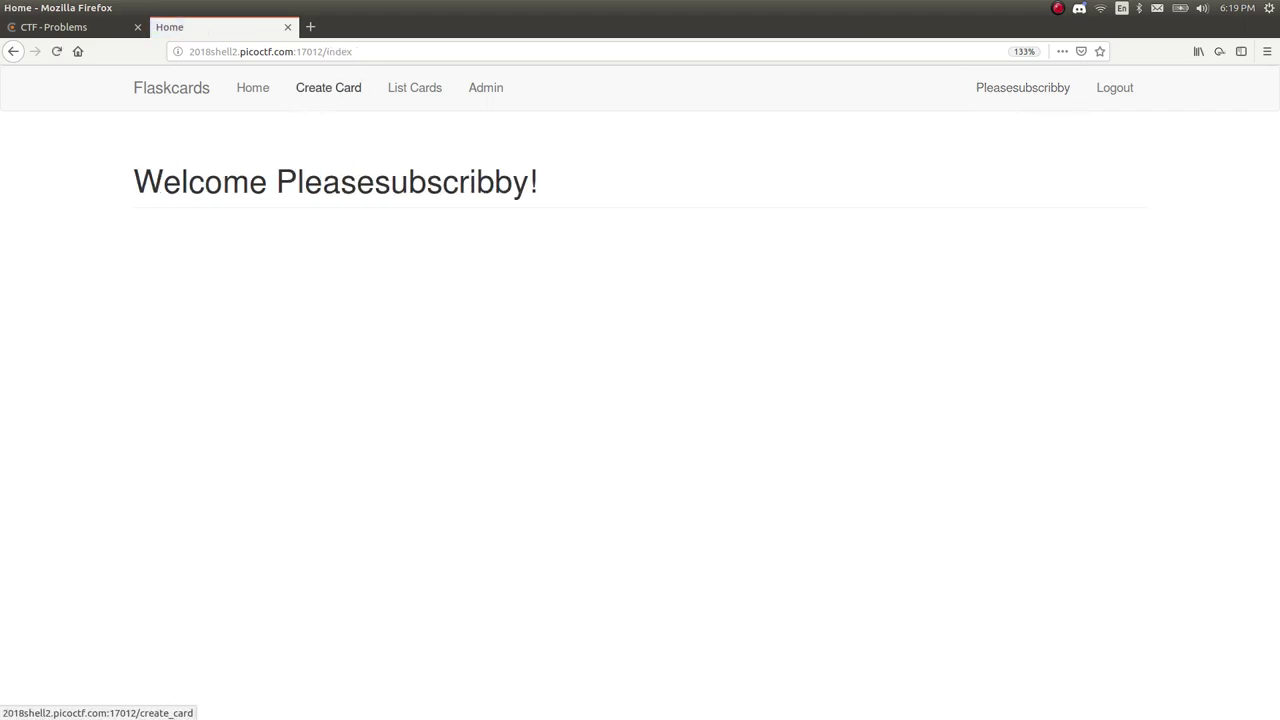
# Go to the Create a Card page and place the cursor in the Question field.
pyautogui.click(328, 92)
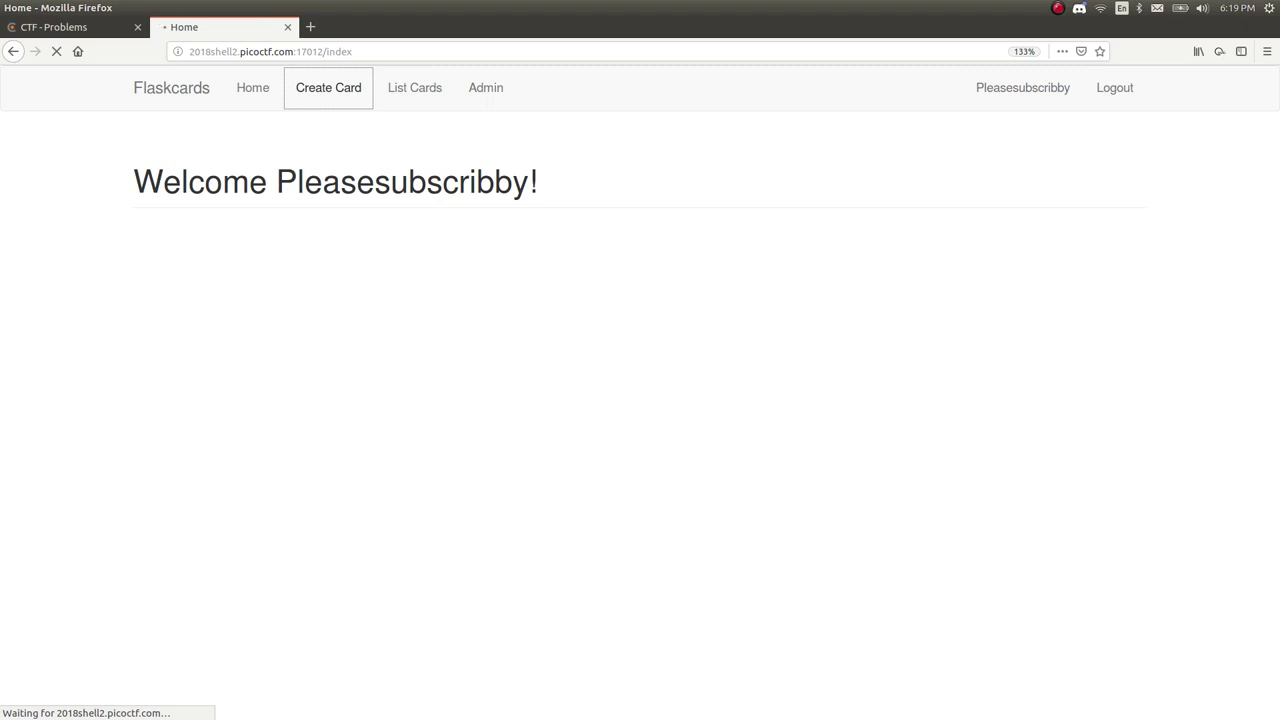
pyautogui.click(348, 262)
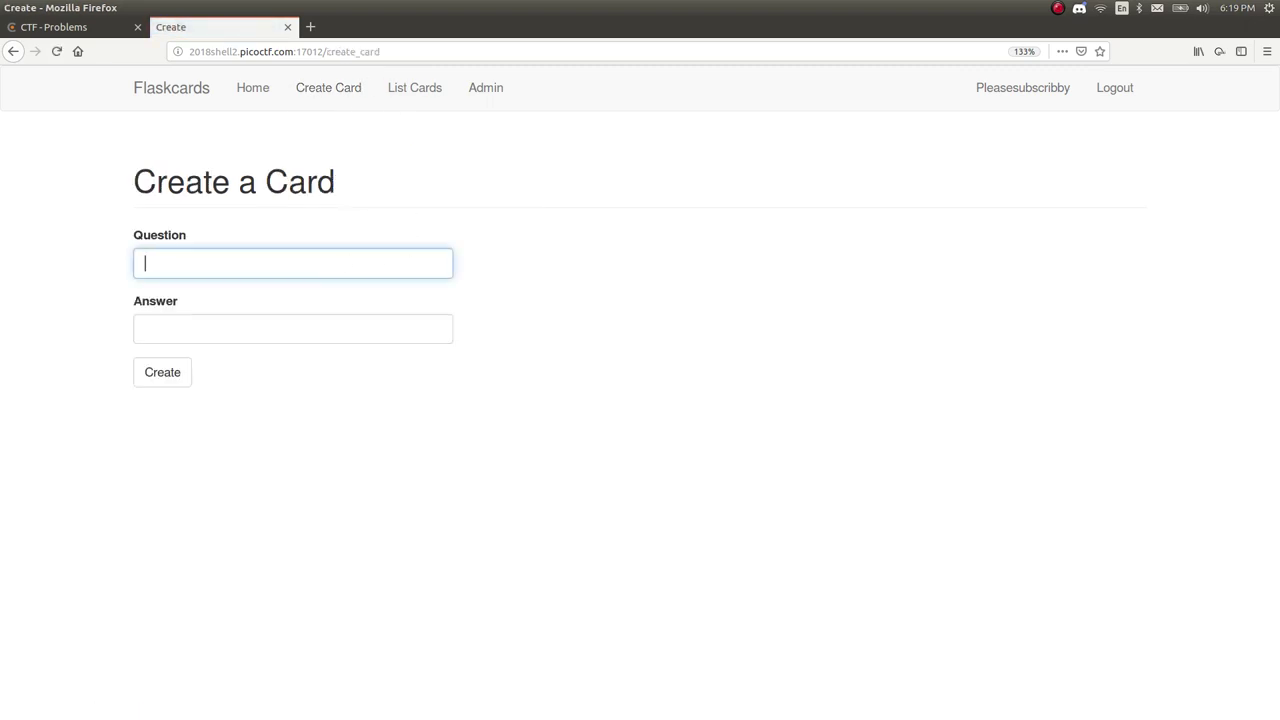
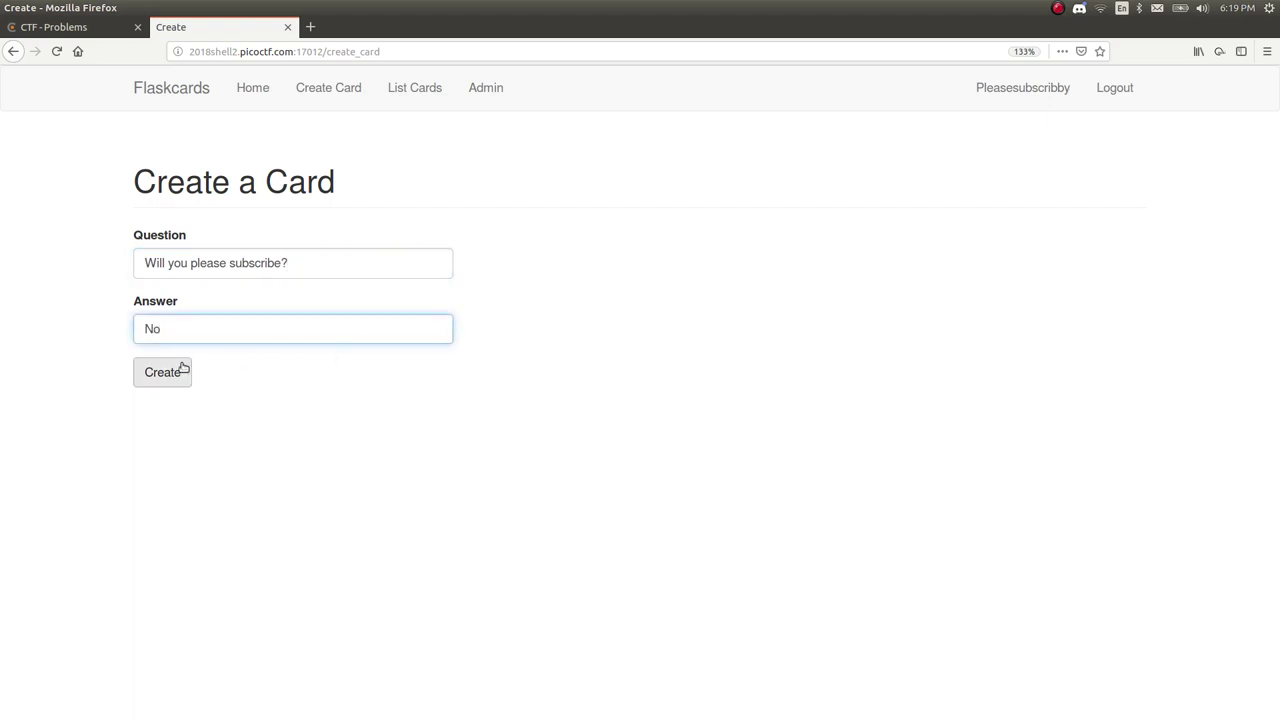
# Save the flashcard with question 'Will you please subscribe?' and answer 'No'.
pyautogui.click(179, 371)
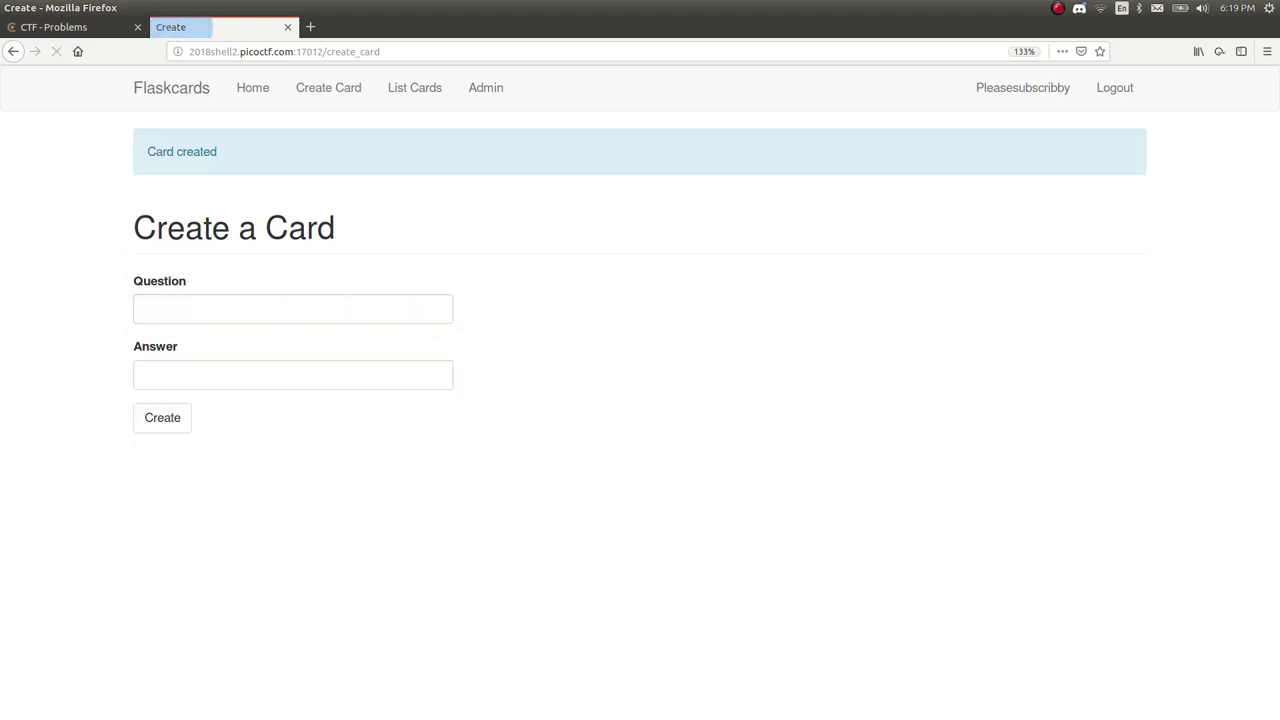
# Go to List Cards and inspect the saved 'Will you please subscribe?' card's question and answer text.
pyautogui.click(404, 100)
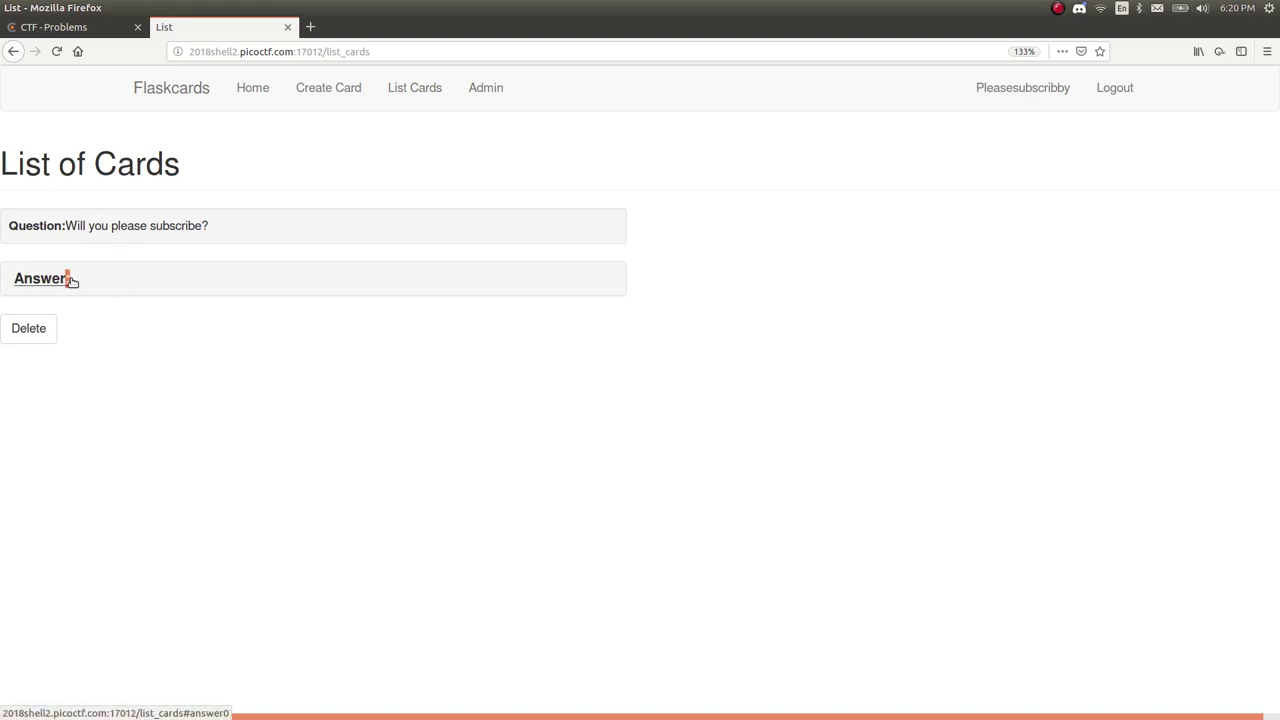
pyautogui.moveTo(131, 283); pyautogui.dragTo(108, 254)
pyautogui.rightClick(110, 261)
pyautogui.click(408, 259)
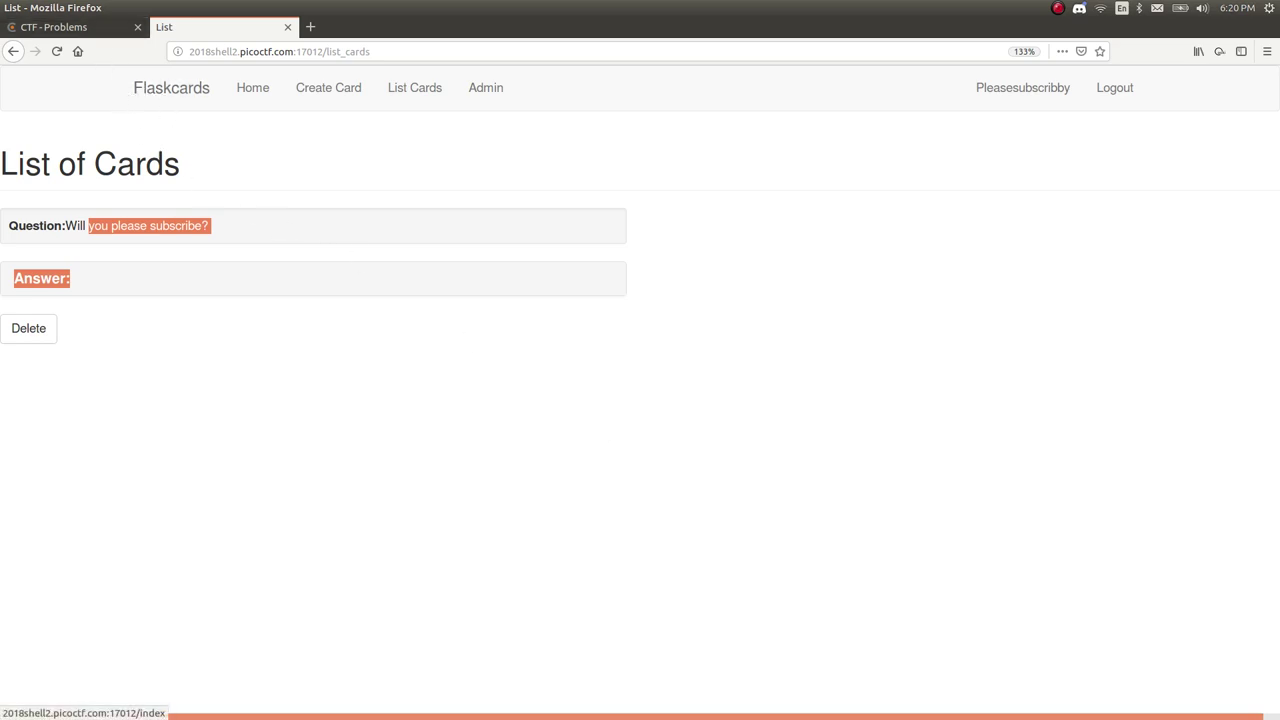
pyautogui.moveTo(136, 92); pyautogui.dragTo(240, 117)
pyautogui.click(240, 117)
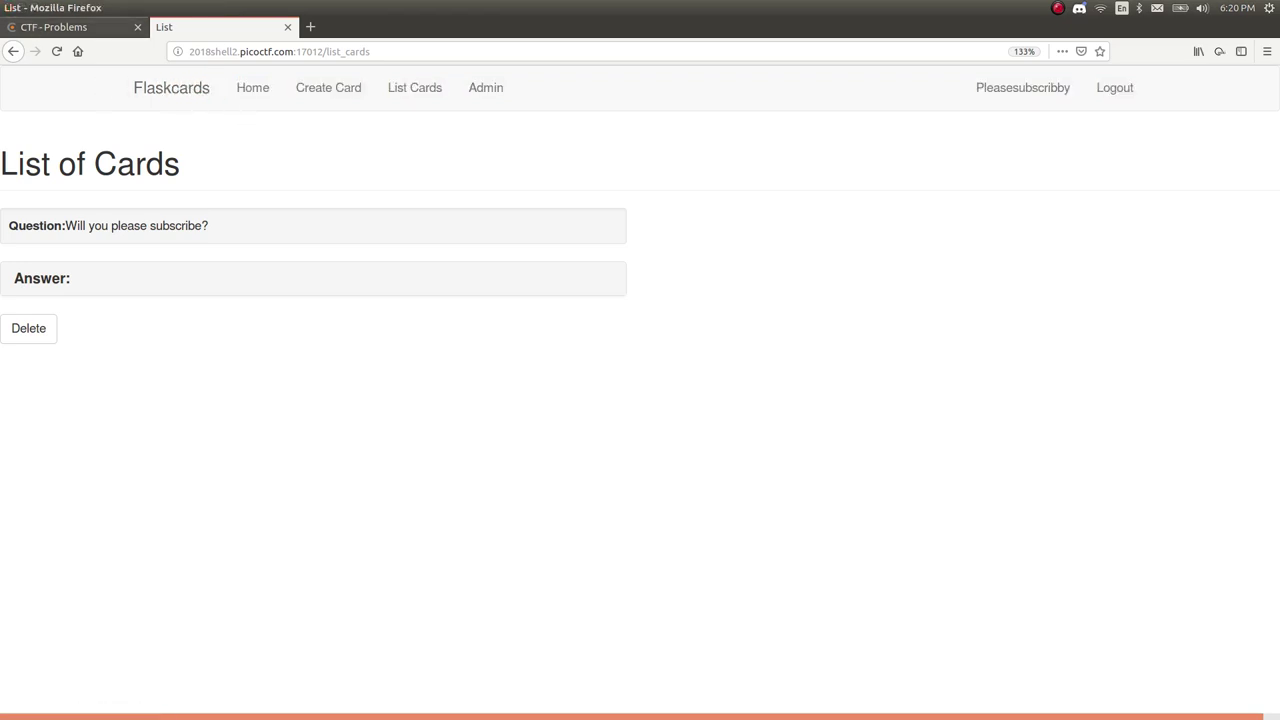
# Show the Flaskcards challenge's three picoCTF hints and highlight the one about the database resetting.
pyautogui.click(54, 27)
pyautogui.click(183, 330)
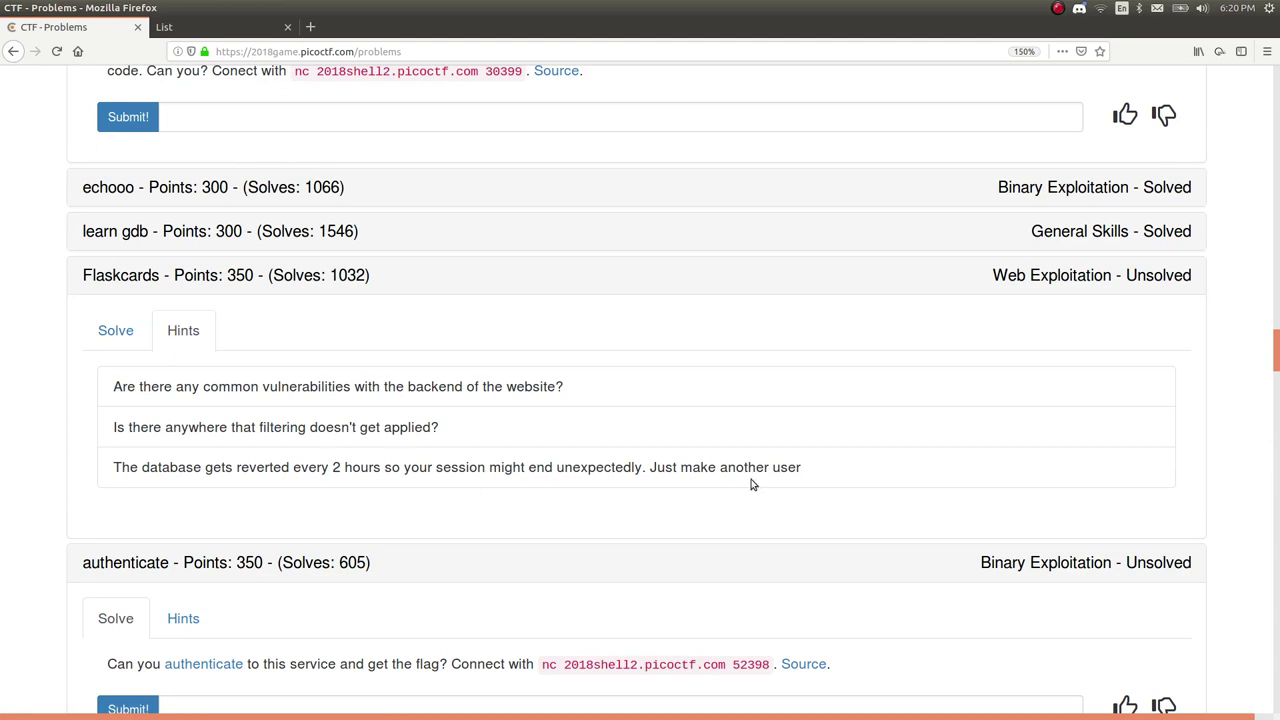
pyautogui.moveTo(802, 467); pyautogui.dragTo(114, 469)
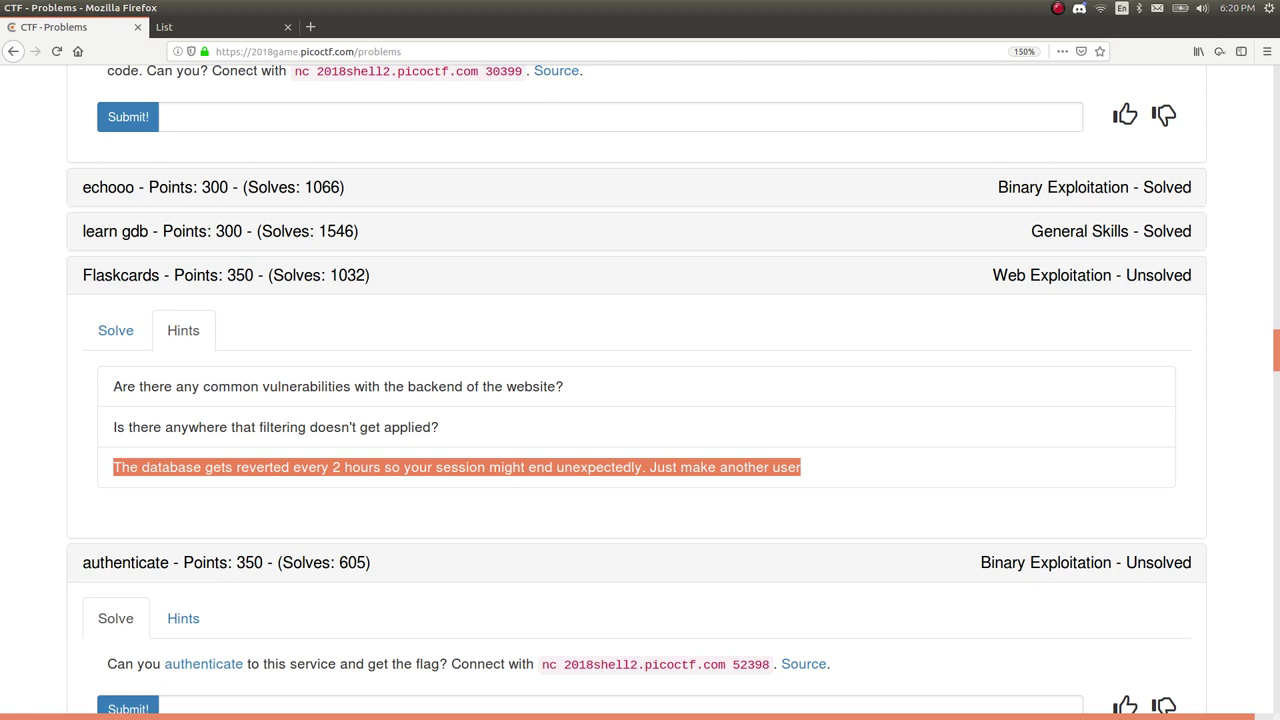
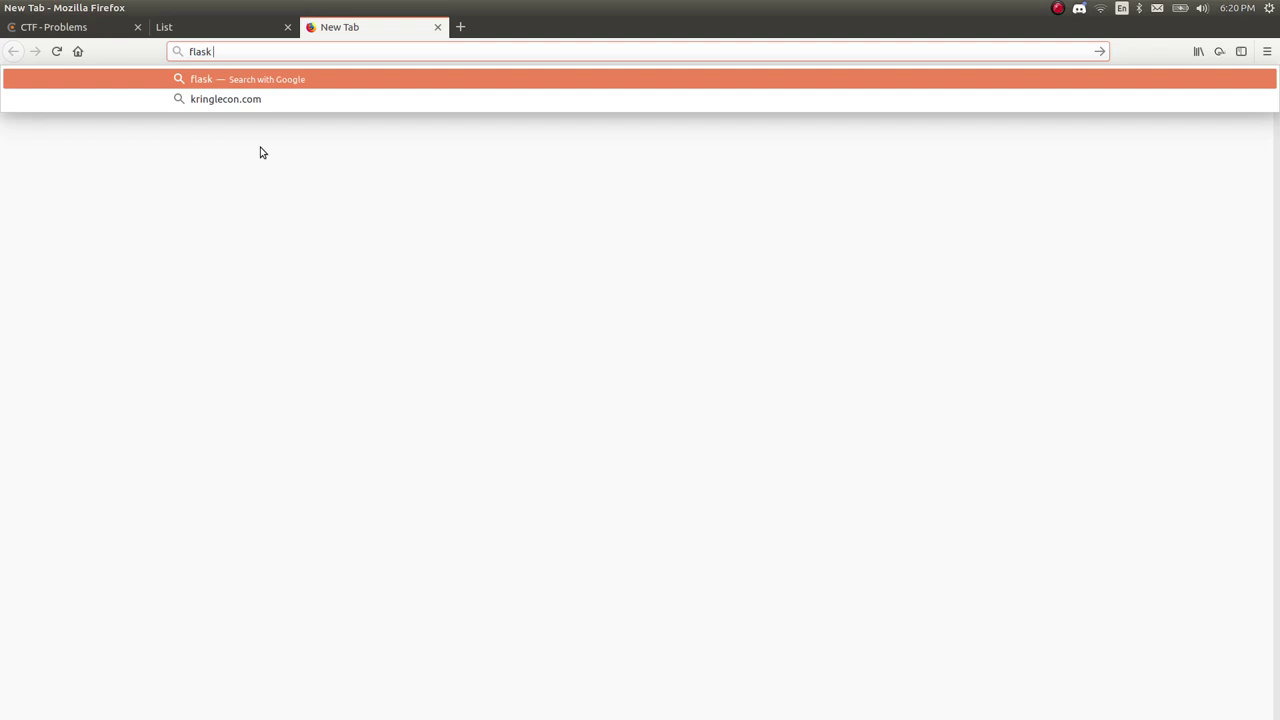
# Search 'flask python', open the Flask homepage at flask.pocoo.org, and zoom in to read it.
pyautogui.write('n')
pyautogui.press('Return')
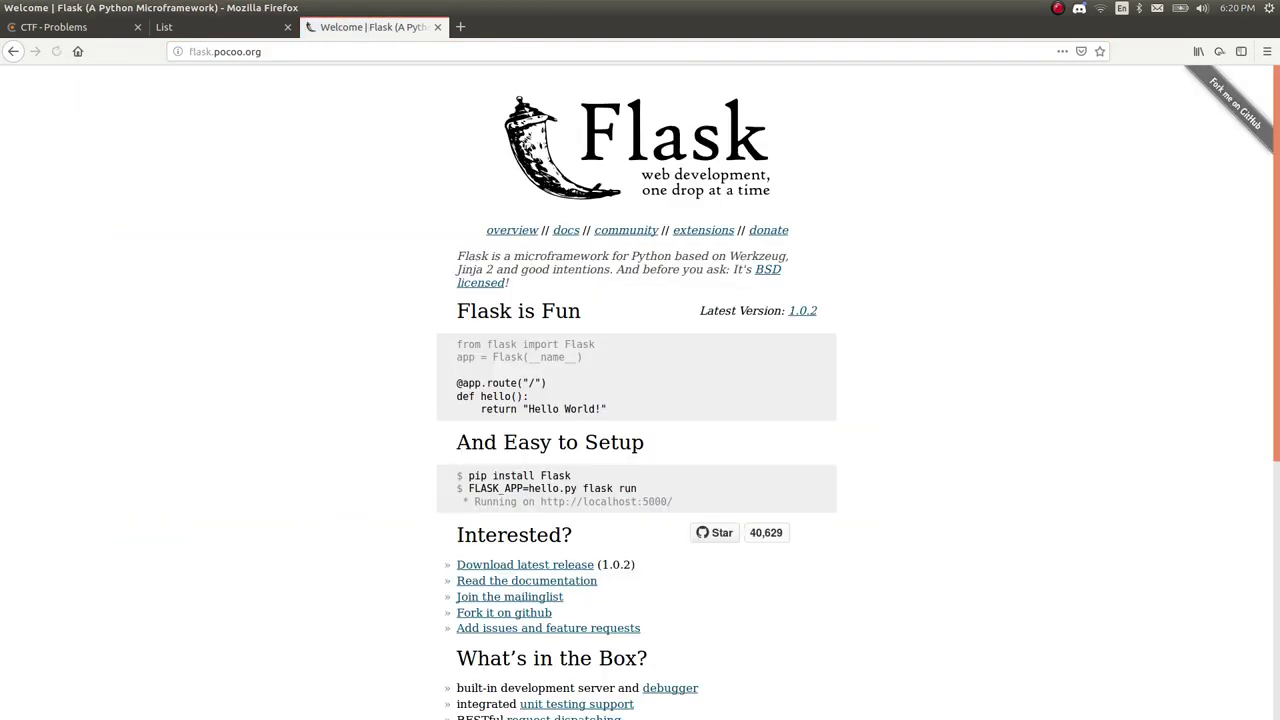
pyautogui.hotkey('ctrl', '+')
pyautogui.hotkey('ctrl', '+')
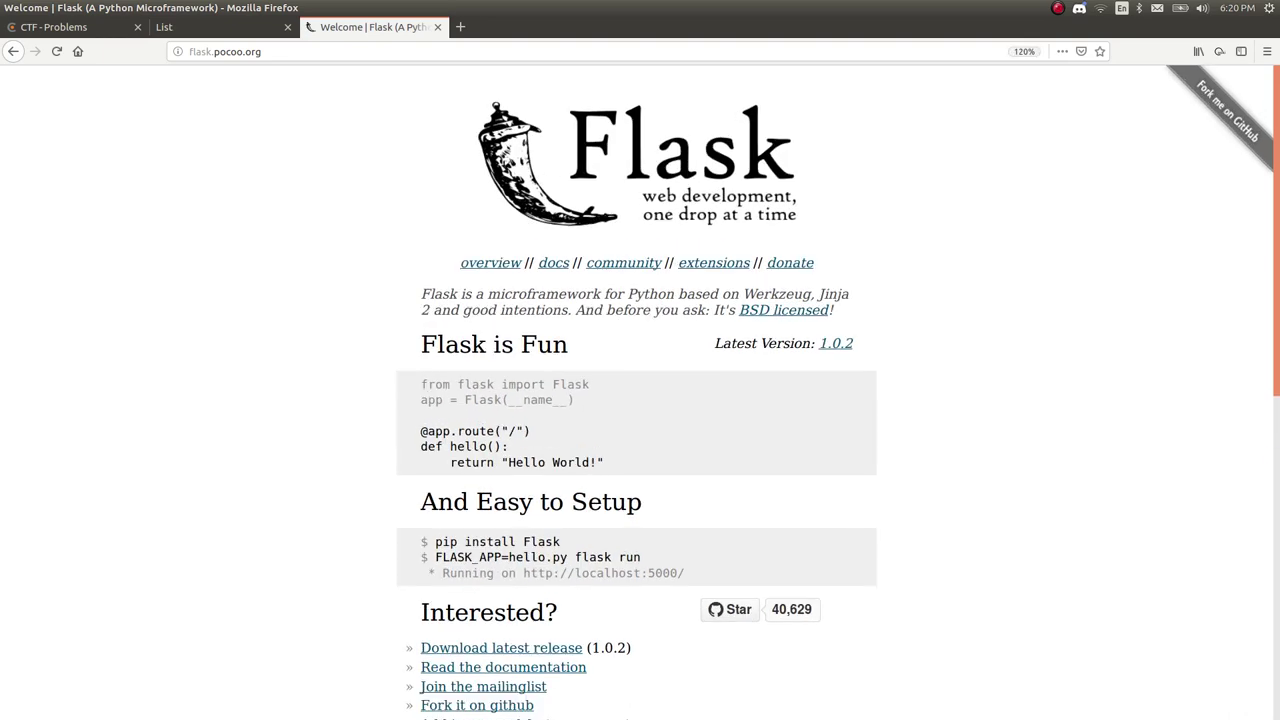
pyautogui.scroll(-1, 640, 392)
pyautogui.scroll(-4, 640, 392)
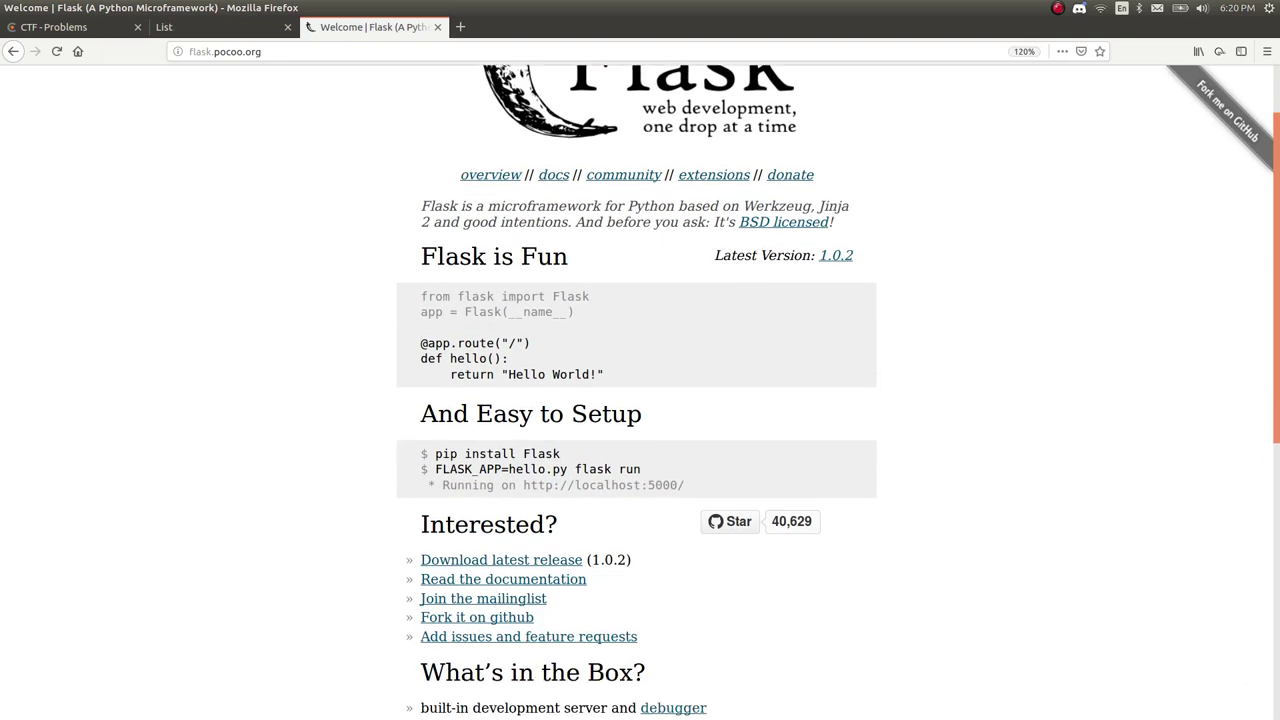
pyautogui.scroll(2, 640, 392)
pyautogui.scroll(1, 640, 392)
pyautogui.scroll(2, 640, 392)
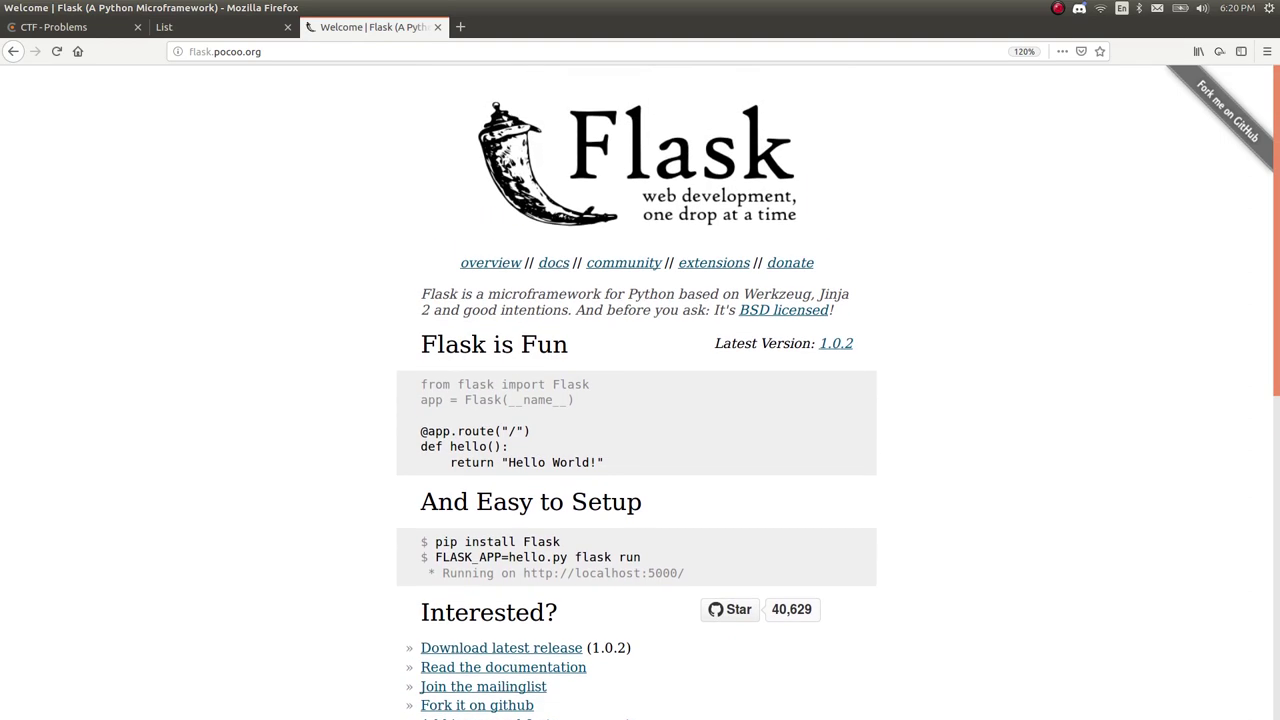
pyautogui.scroll(-4, 640, 392)
pyautogui.scroll(4, 640, 392)
# Search 'flask vulnerabilities', open the 'Injecting Flask - nVisium' result, and enlarge its text.
pyautogui.hotkey('ctrl', 'l')
pyautogui.write('flask vulnr')
pyautogui.press('BackSpace')
pyautogui.write('erabilities')
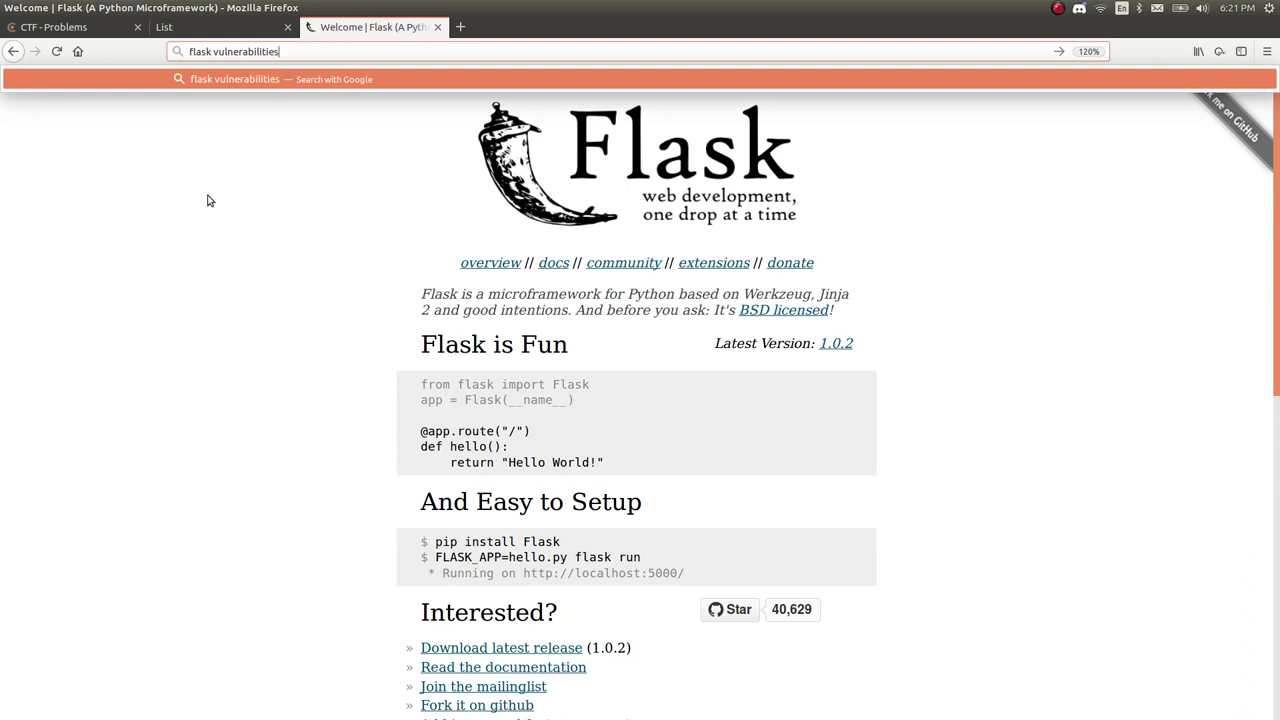
pyautogui.press('Return')
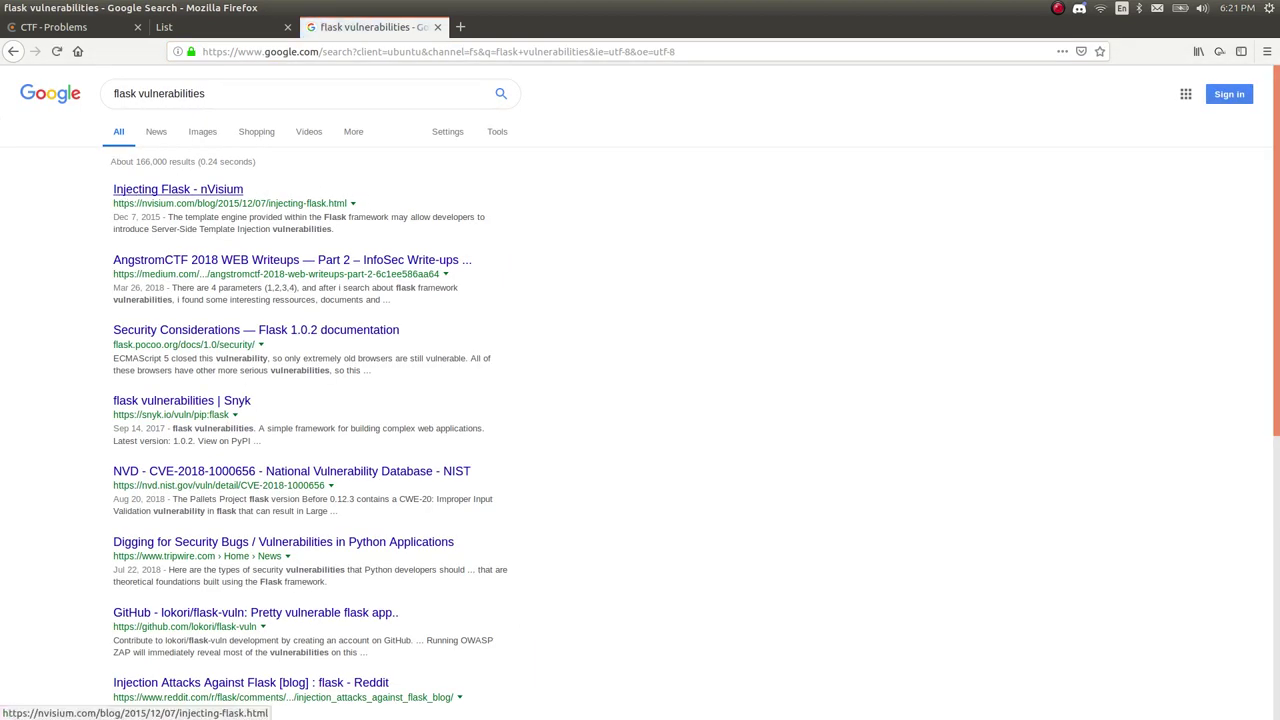
pyautogui.click(135, 190)
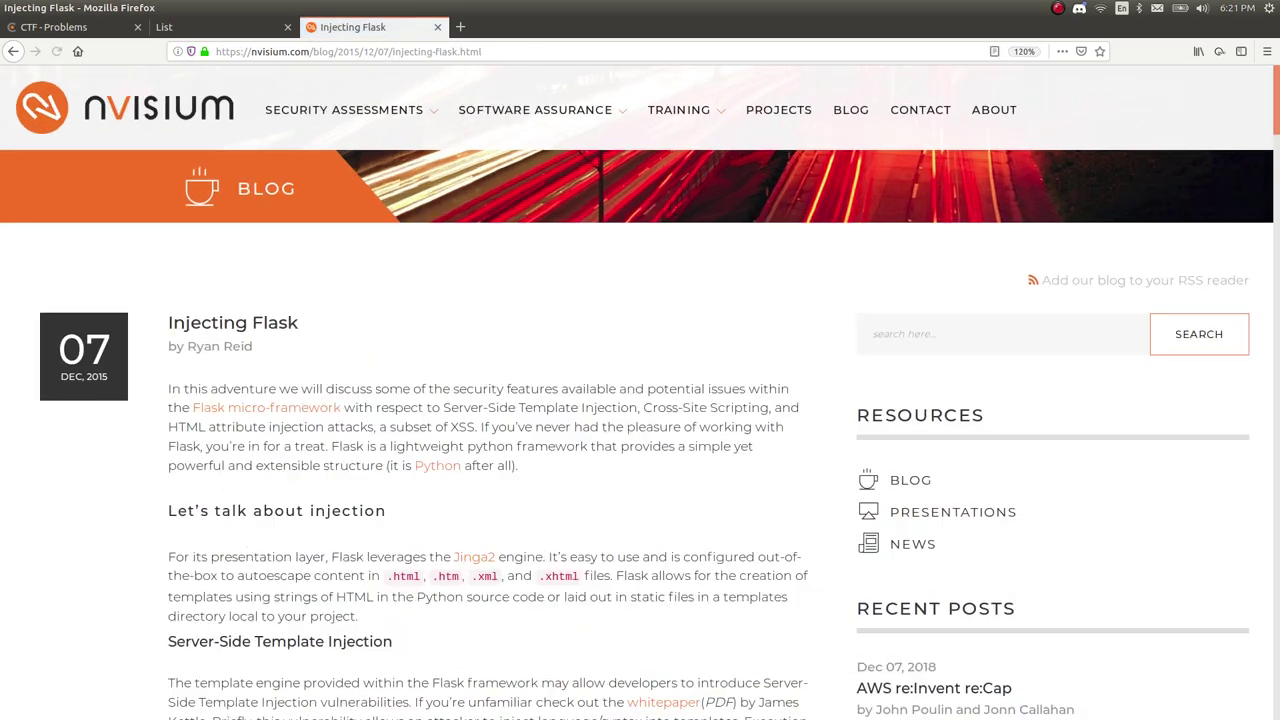
pyautogui.hotkey('ctrl', '+')
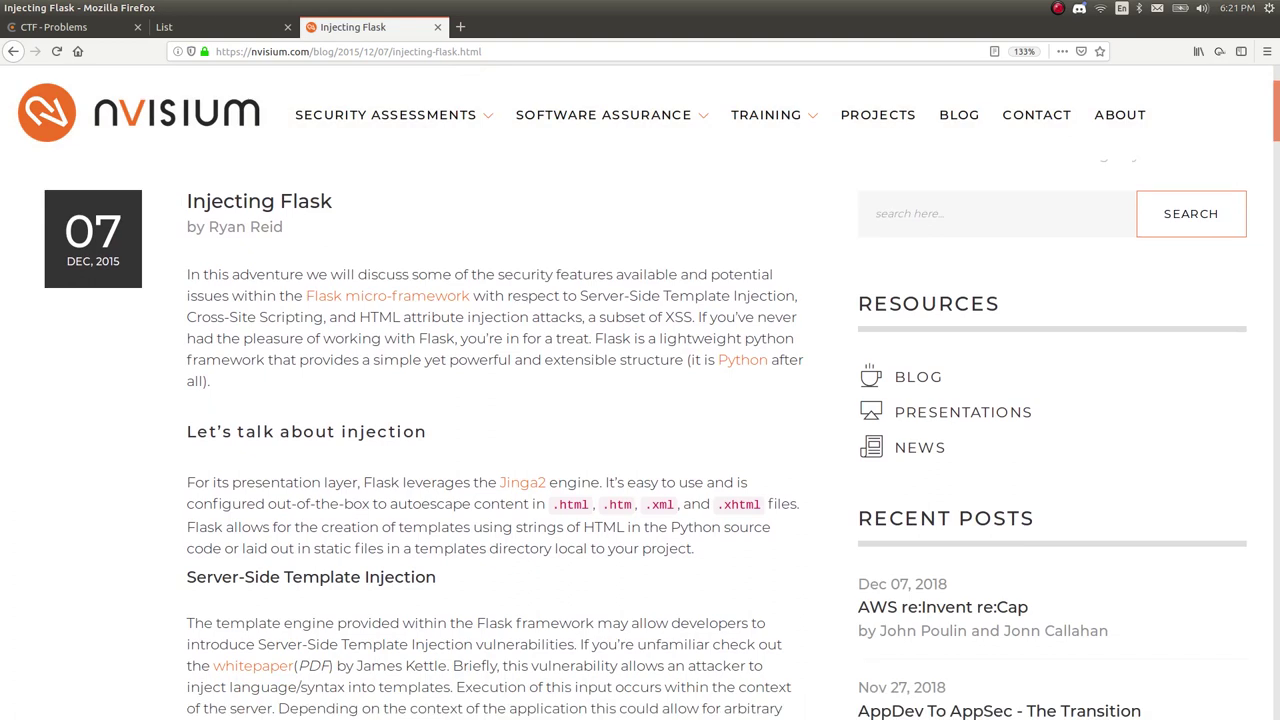
# Scroll to the Server-Side Template Injection section, highlighting phrases in its heading.
pyautogui.scroll(-1, 332, 340)
pyautogui.moveTo(578, 246); pyautogui.dragTo(789, 241)
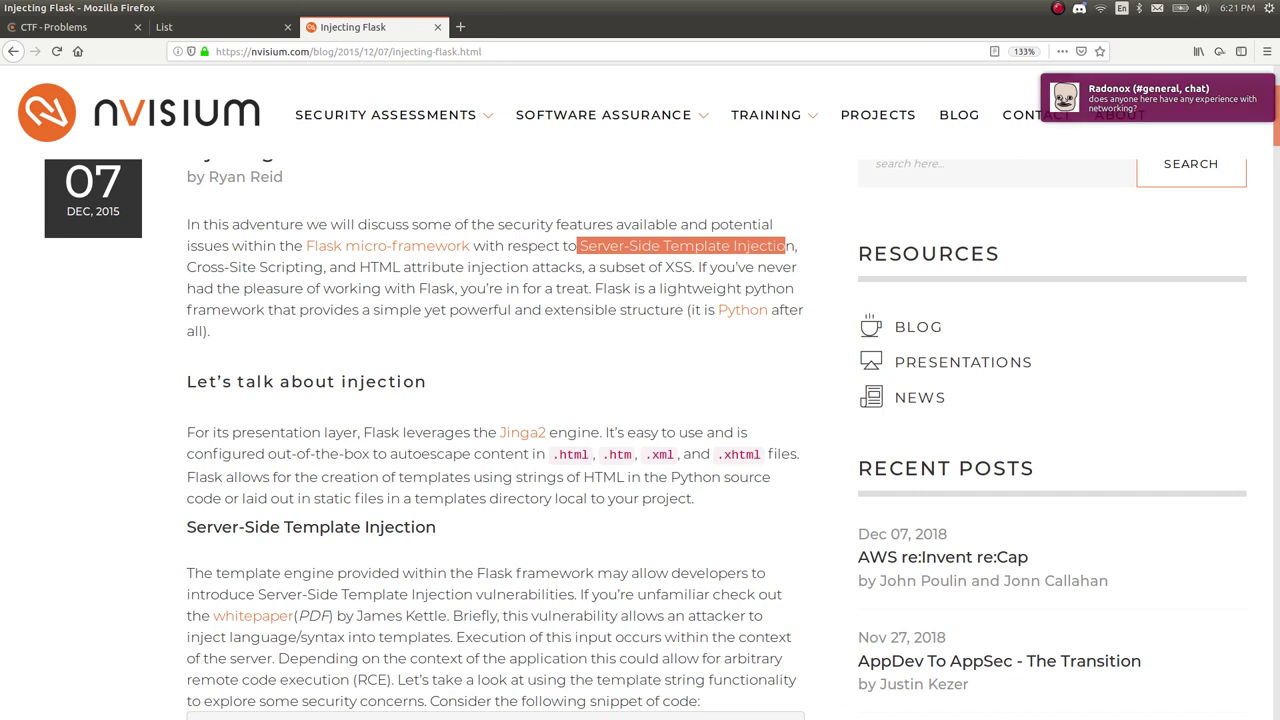
pyautogui.click(515, 329)
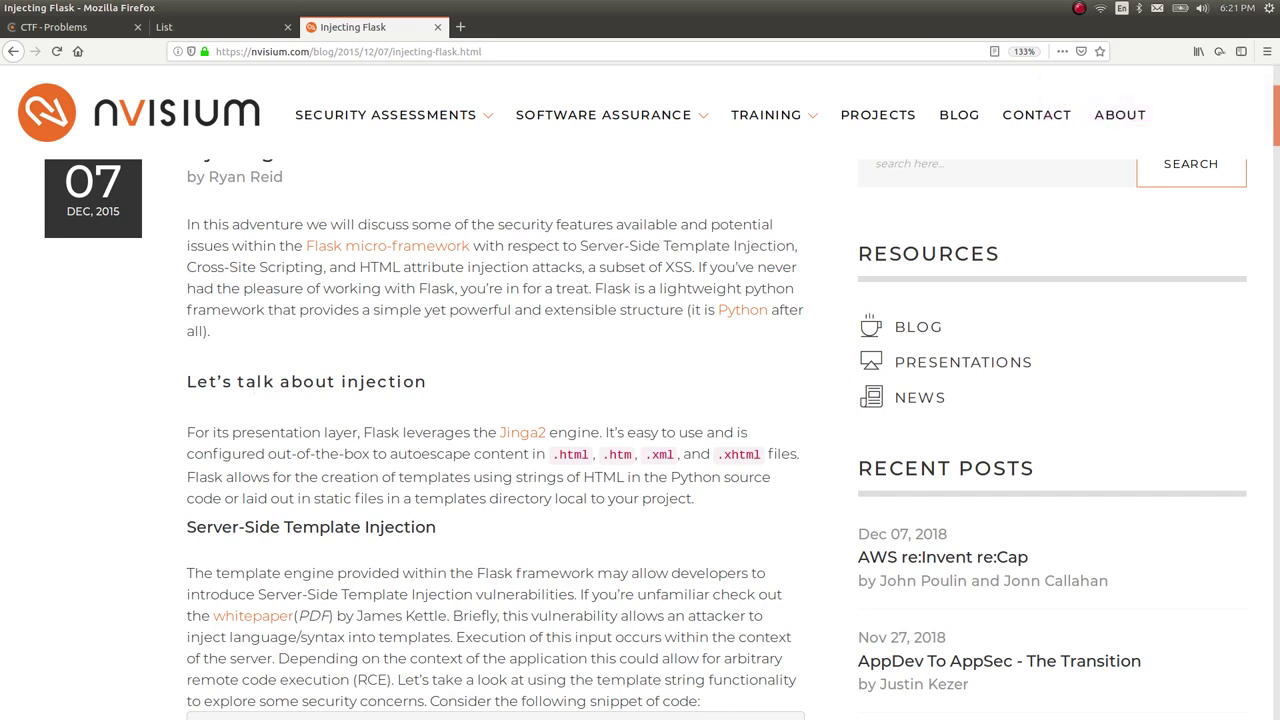
pyautogui.moveTo(433, 384); pyautogui.dragTo(339, 384)
pyautogui.click(339, 384)
pyautogui.scroll(-1, 373, 381)
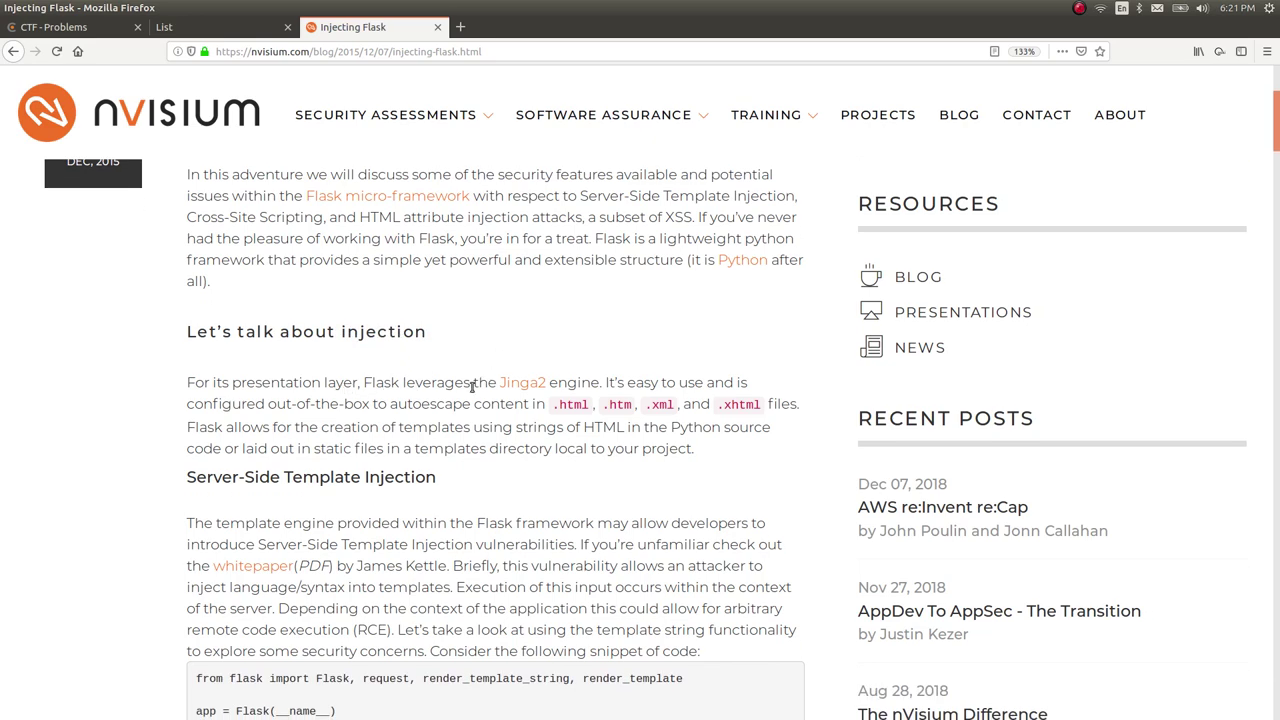
pyautogui.middleClick(518, 390)
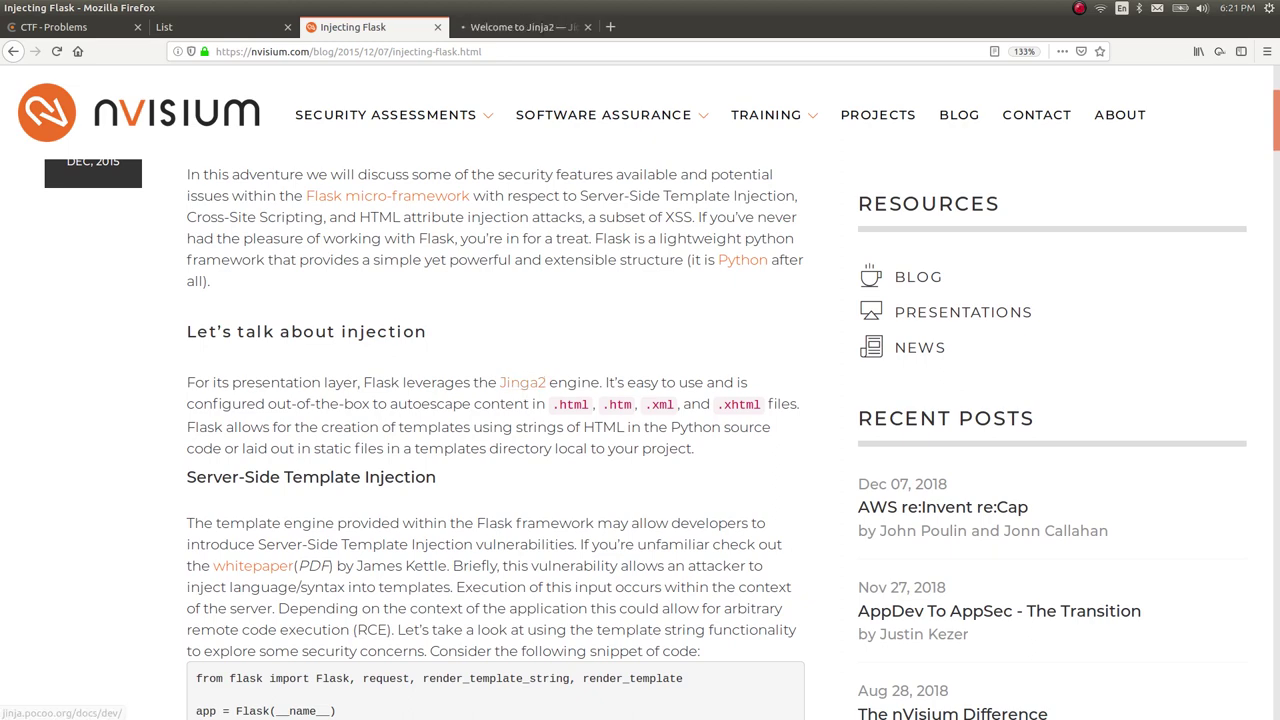
pyautogui.hotkey('ctrl', 'Tab')
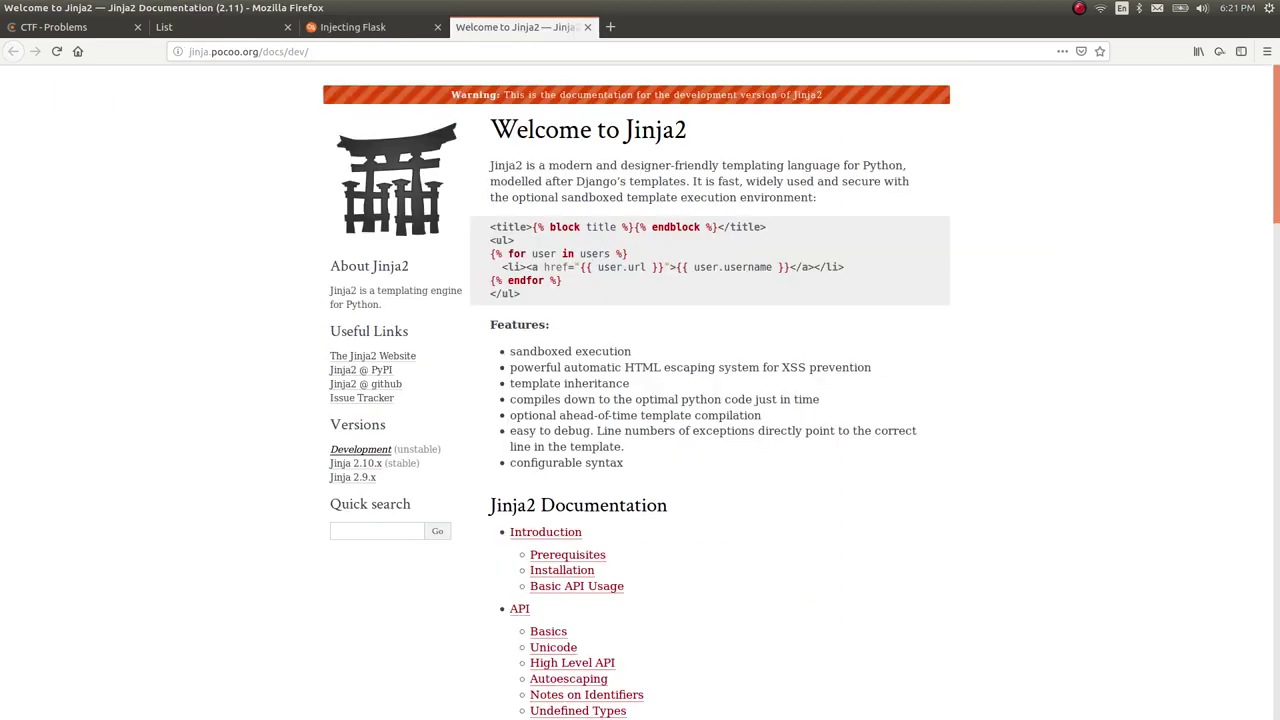
pyautogui.hotkey('ctrl', '+')
pyautogui.hotkey('ctrl', '+')
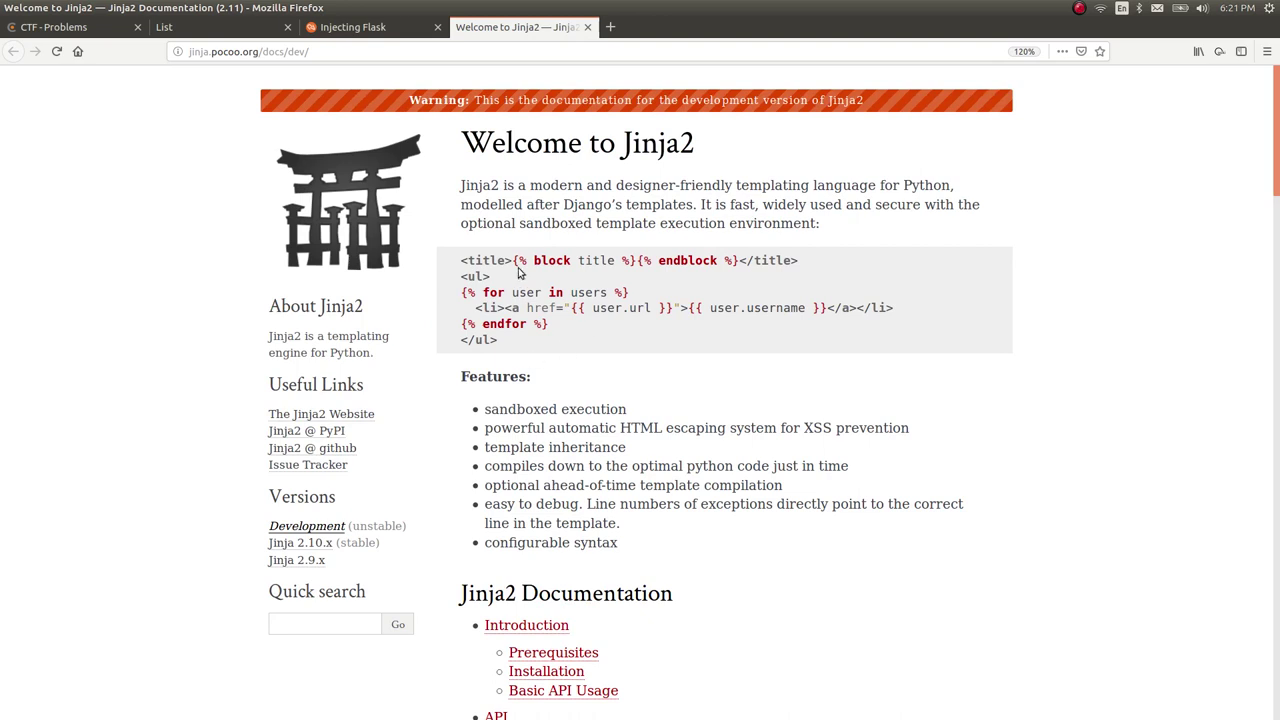
pyautogui.moveTo(513, 260); pyautogui.dragTo(634, 260)
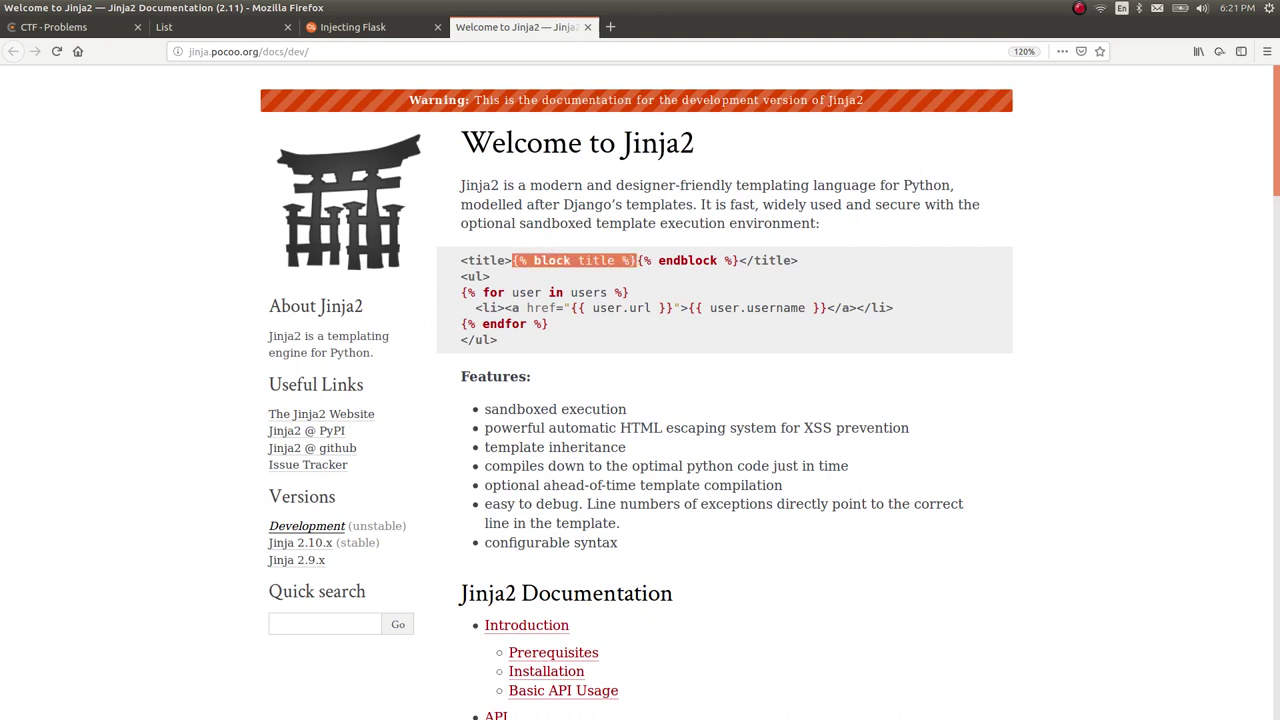
pyautogui.click(640, 264)
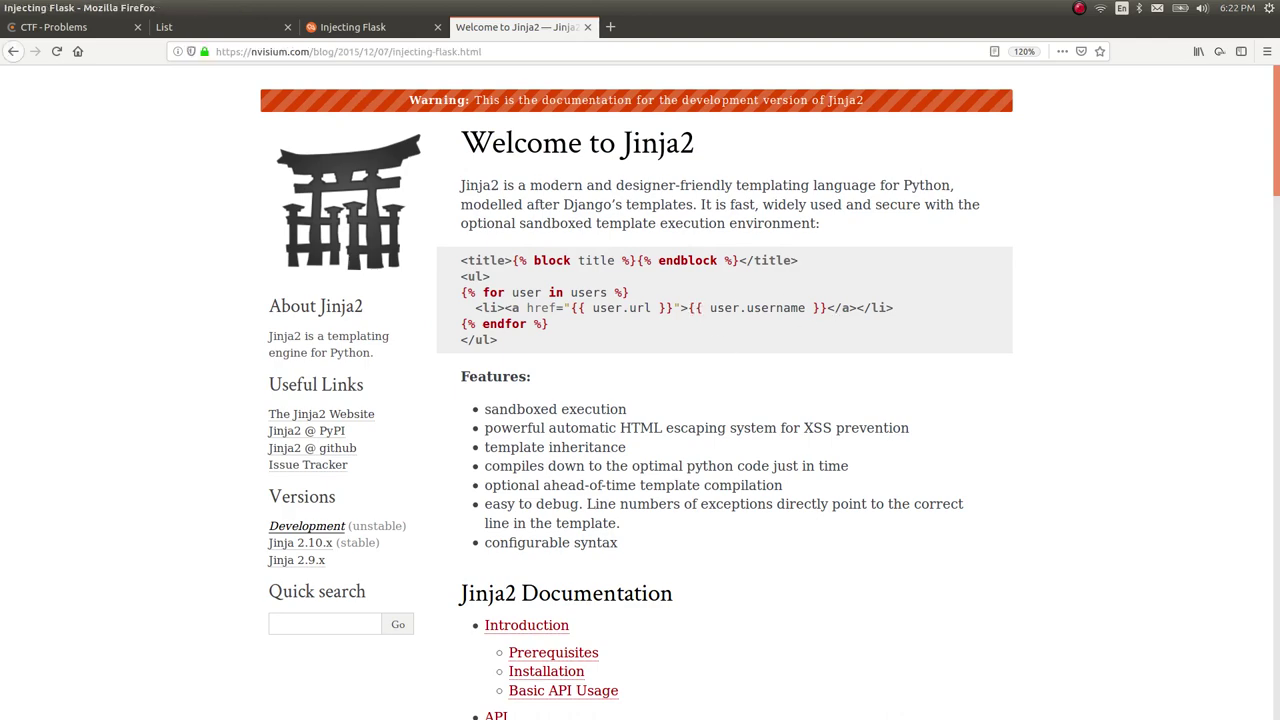
pyautogui.hotkey('ctrl', 'shift', 'Tab')
# Scroll to the Flask code snippet and highlight the hello_ssti route function.
pyautogui.scroll(-2, 665, 400)
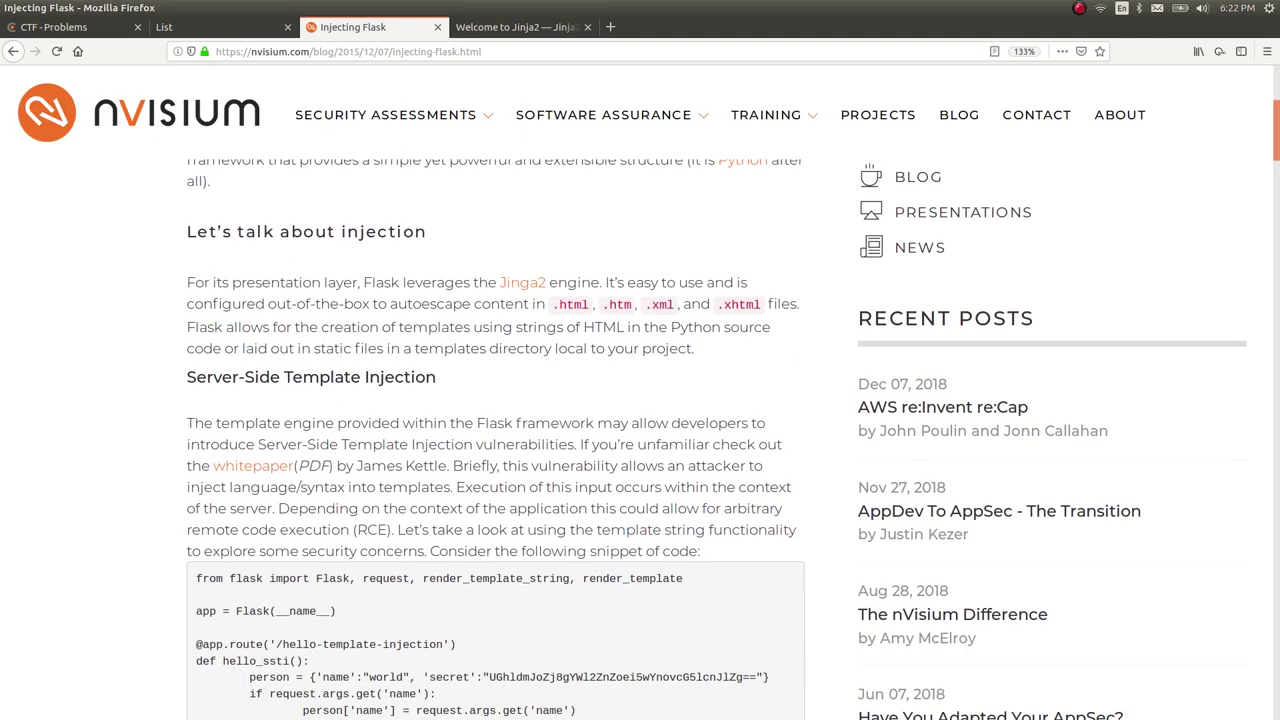
pyautogui.scroll(-1, 665, 400)
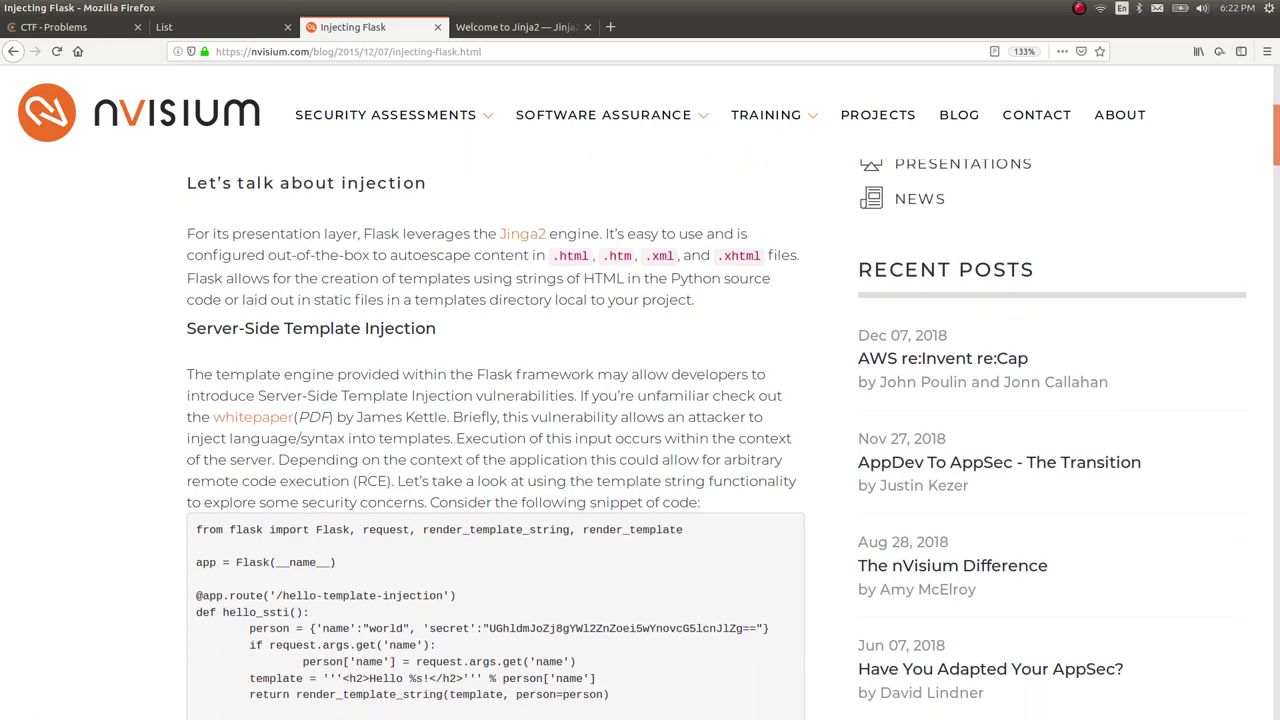
pyautogui.scroll(-2, 665, 400)
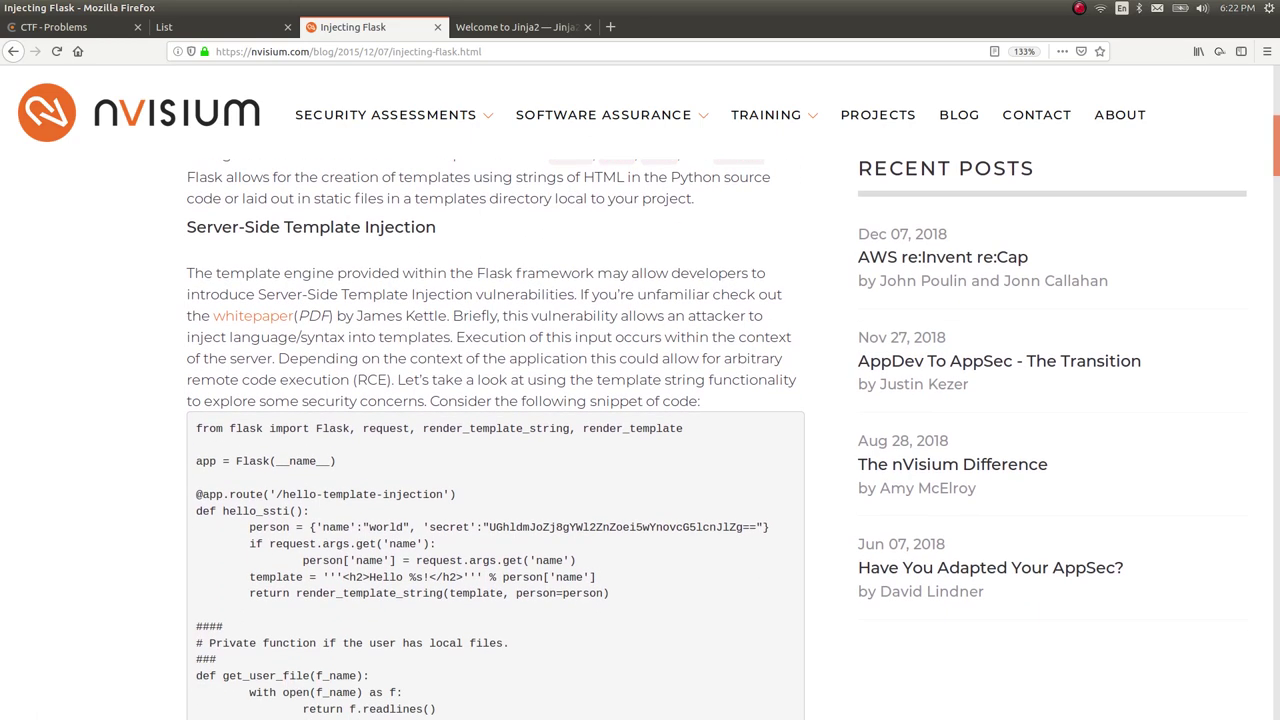
pyautogui.scroll(-1, 665, 400)
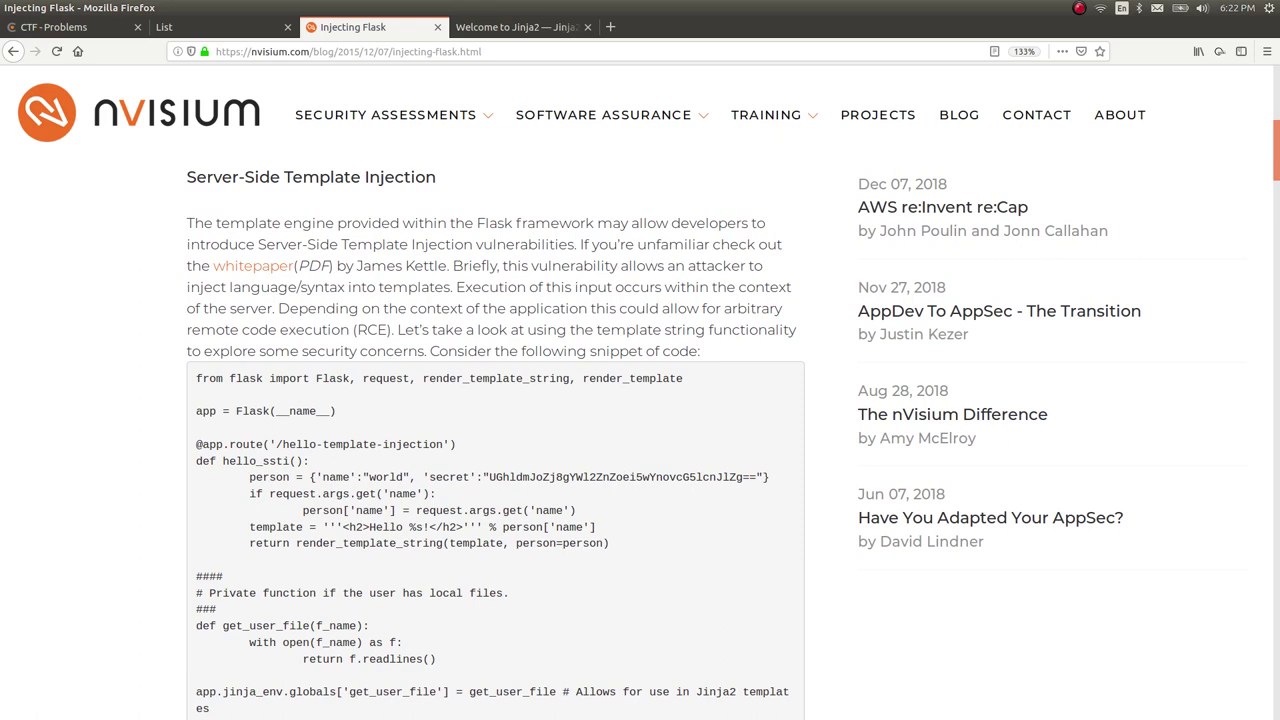
pyautogui.moveTo(616, 560); pyautogui.dragTo(266, 430)
pyautogui.click(266, 430)
# Highlight render_template_string, the %s placeholder and person['name'] in the snippet.
pyautogui.scroll(-1, 268, 426)
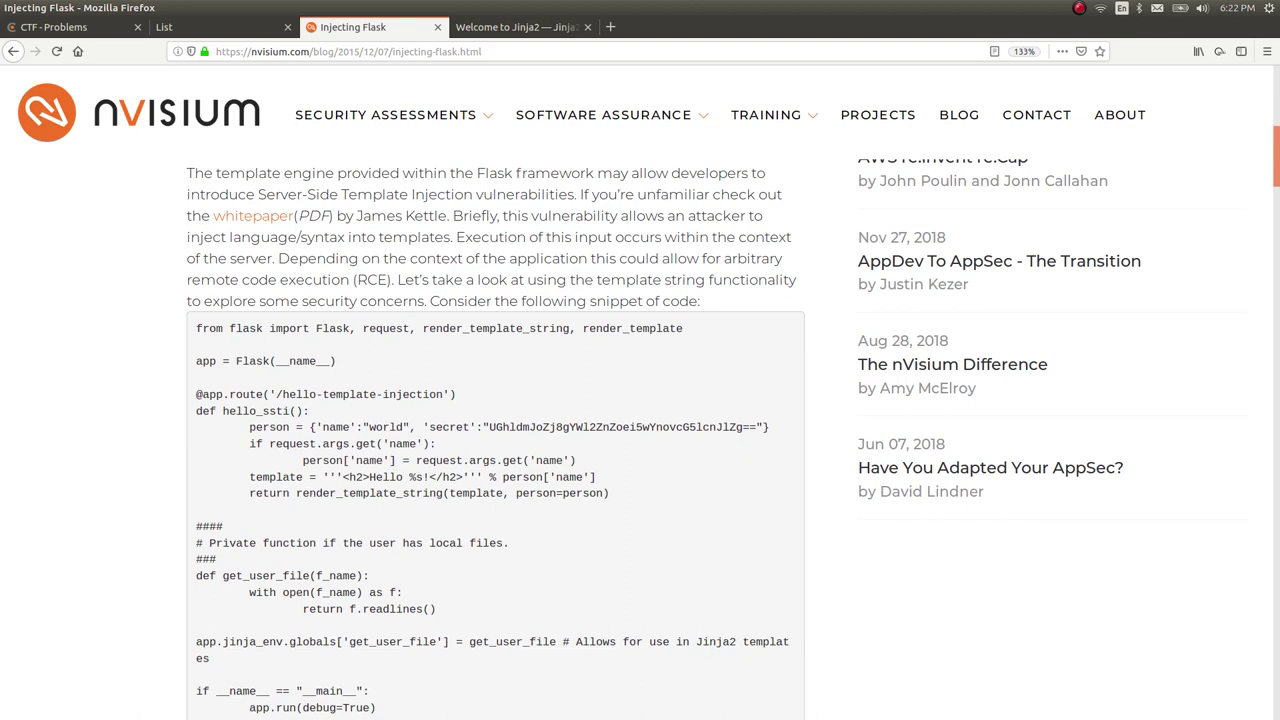
pyautogui.moveTo(444, 493)
pyautogui.mouseDown()
pyautogui.moveTo(330, 493)
pyautogui.moveTo(482, 477)
pyautogui.moveTo(430, 477)
pyautogui.mouseUp()
pyautogui.click(330, 493)
pyautogui.click(482, 477)
pyautogui.rightClick(535, 478)
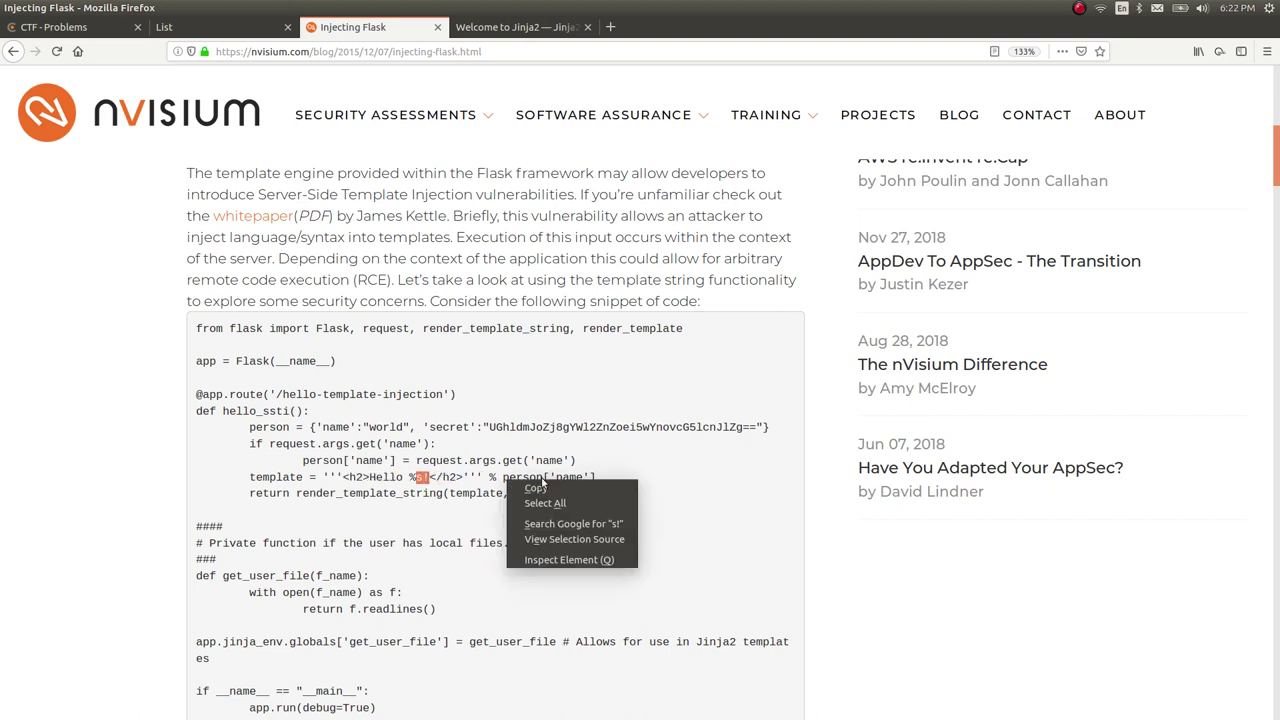
pyautogui.click(510, 485)
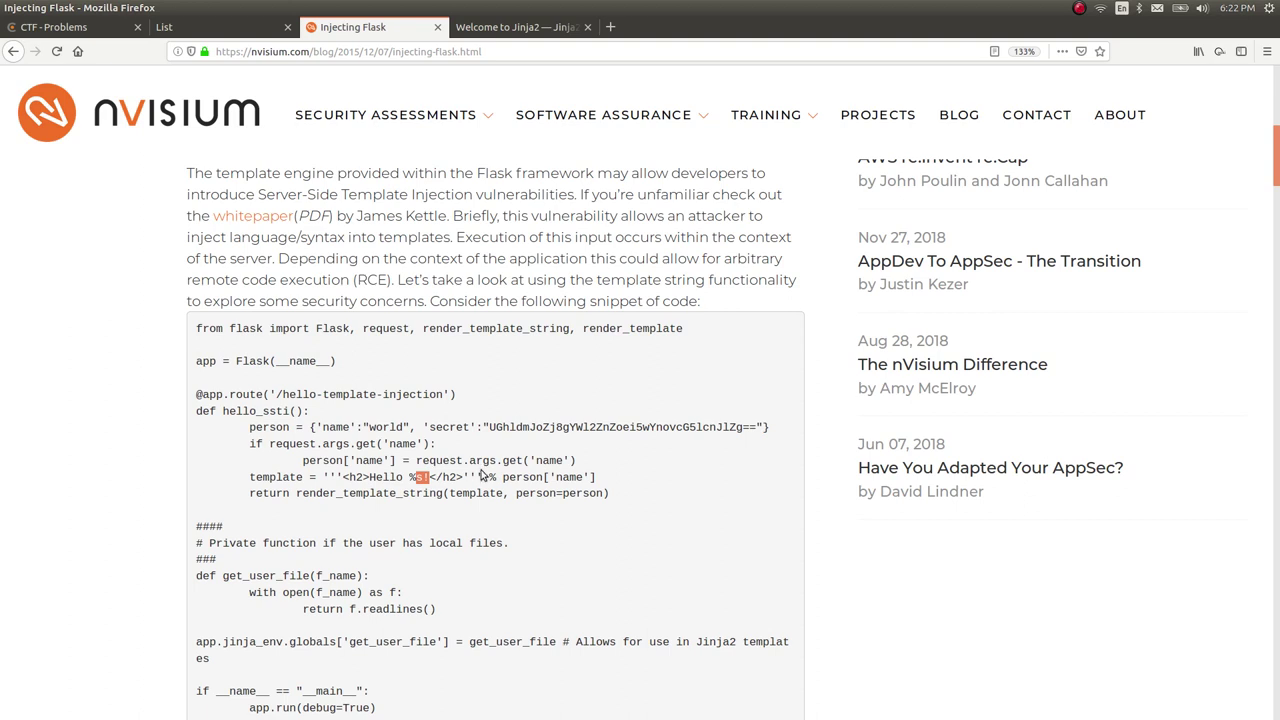
pyautogui.moveTo(502, 477); pyautogui.dragTo(608, 482)
pyautogui.click(608, 482)
# Read through the rest of the article's exploit examples, then return to the 'flask vulnerabilities' results.
pyautogui.scroll(-4, 640, 440)
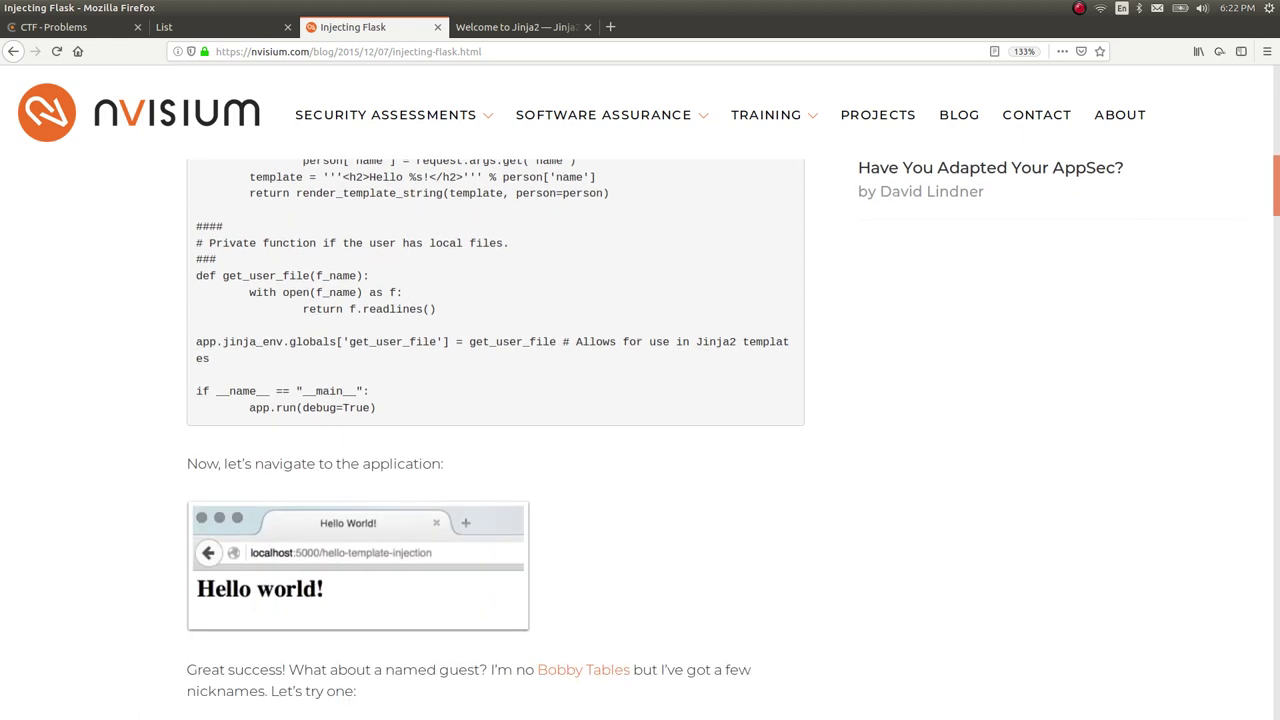
pyautogui.scroll(-1, 640, 440)
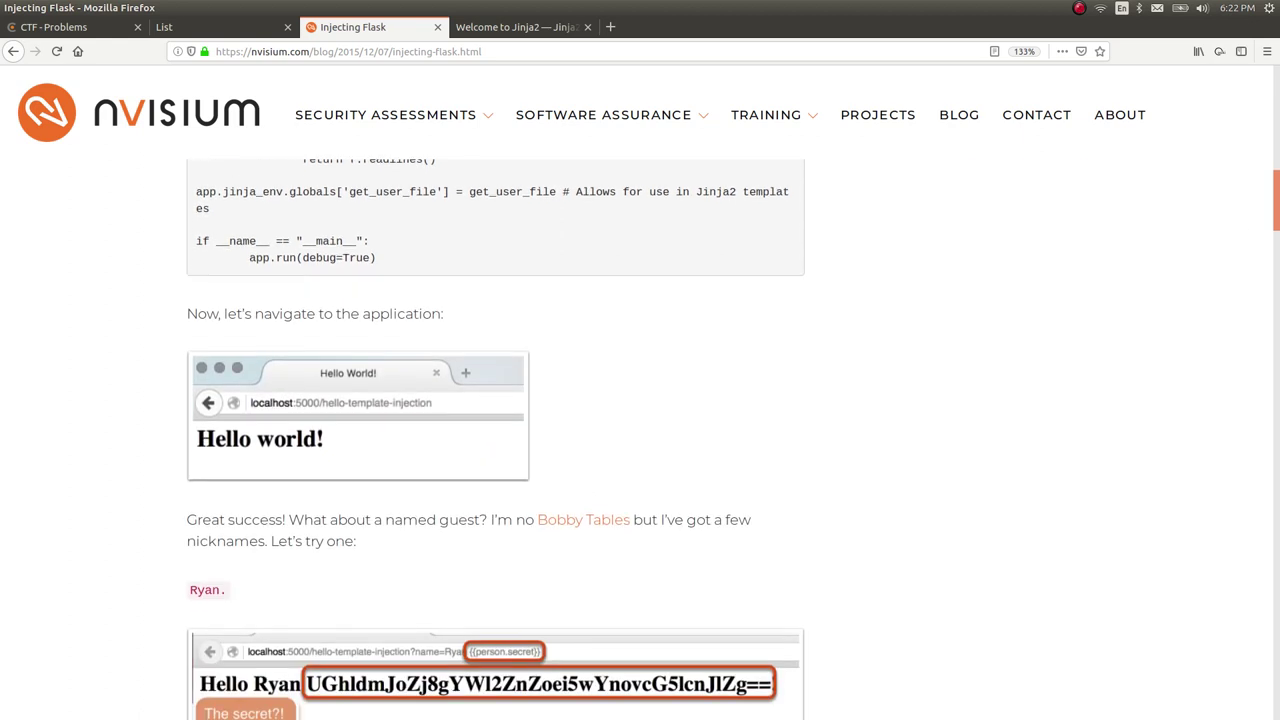
pyautogui.scroll(-2, 478, 360)
pyautogui.scroll(-2, 478, 380)
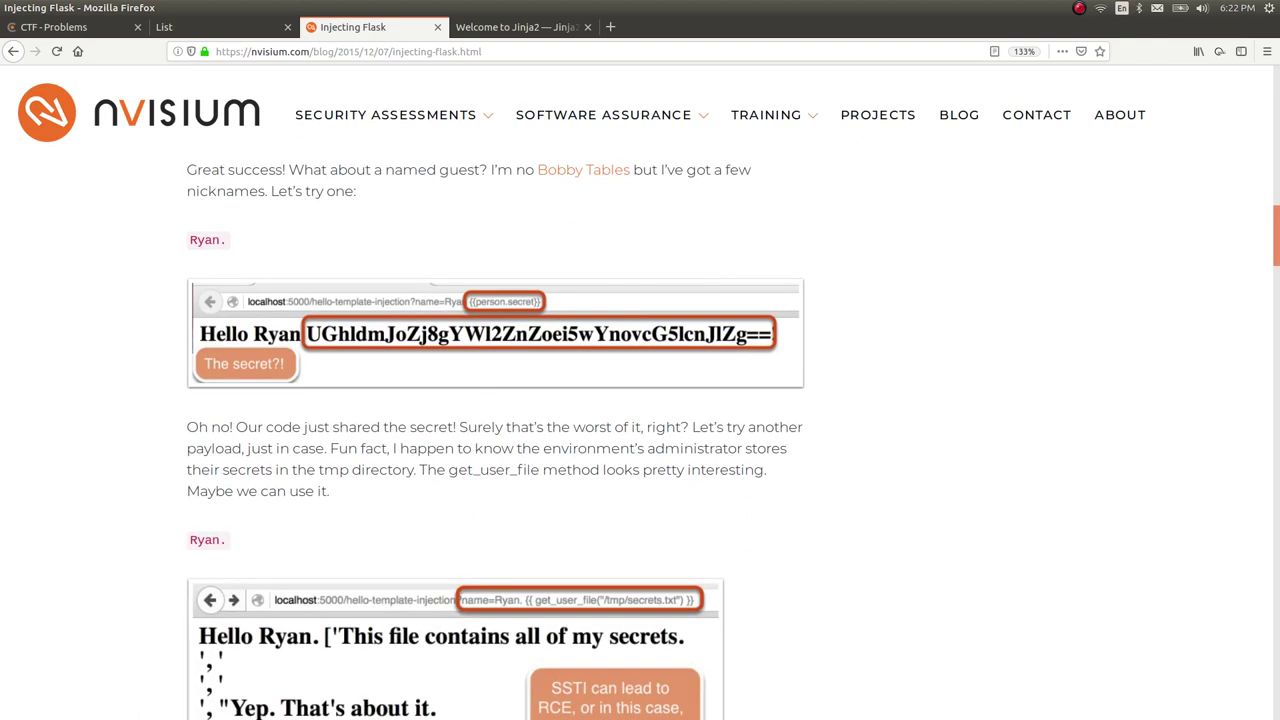
pyautogui.scroll(-2, 569, 470)
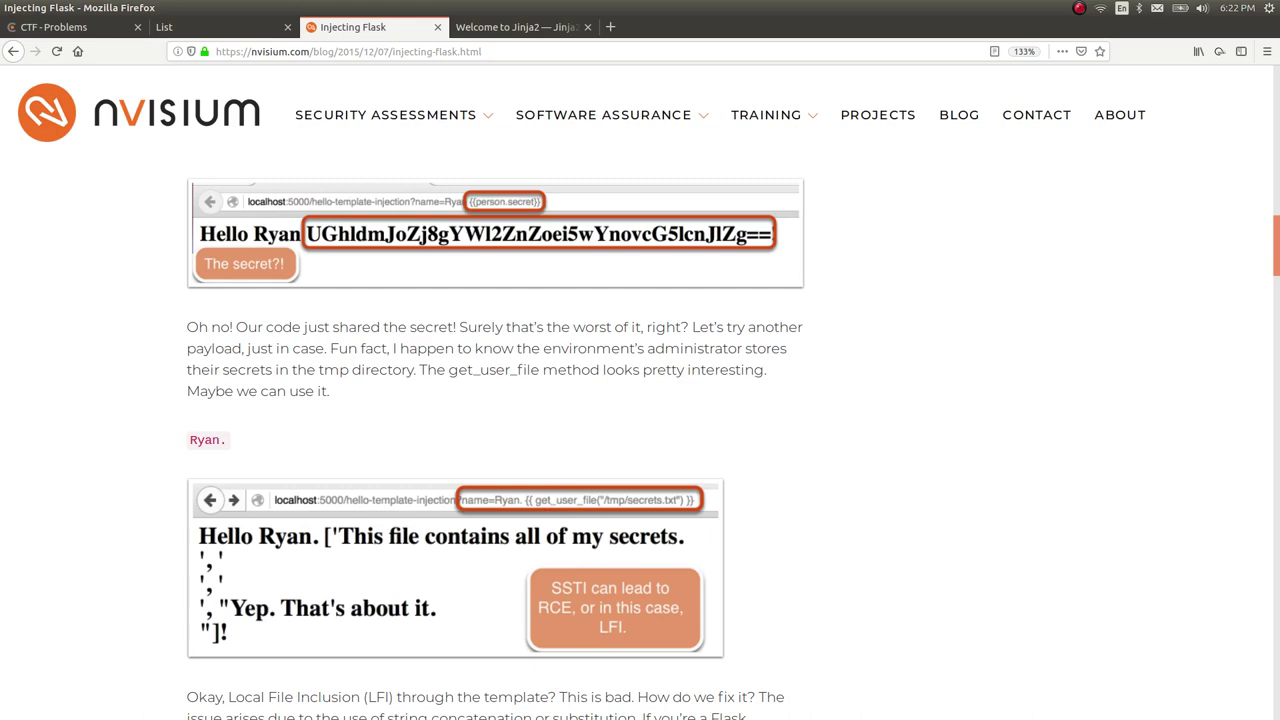
pyautogui.scroll(-1, 703, 474)
pyautogui.scroll(-5, 699, 440)
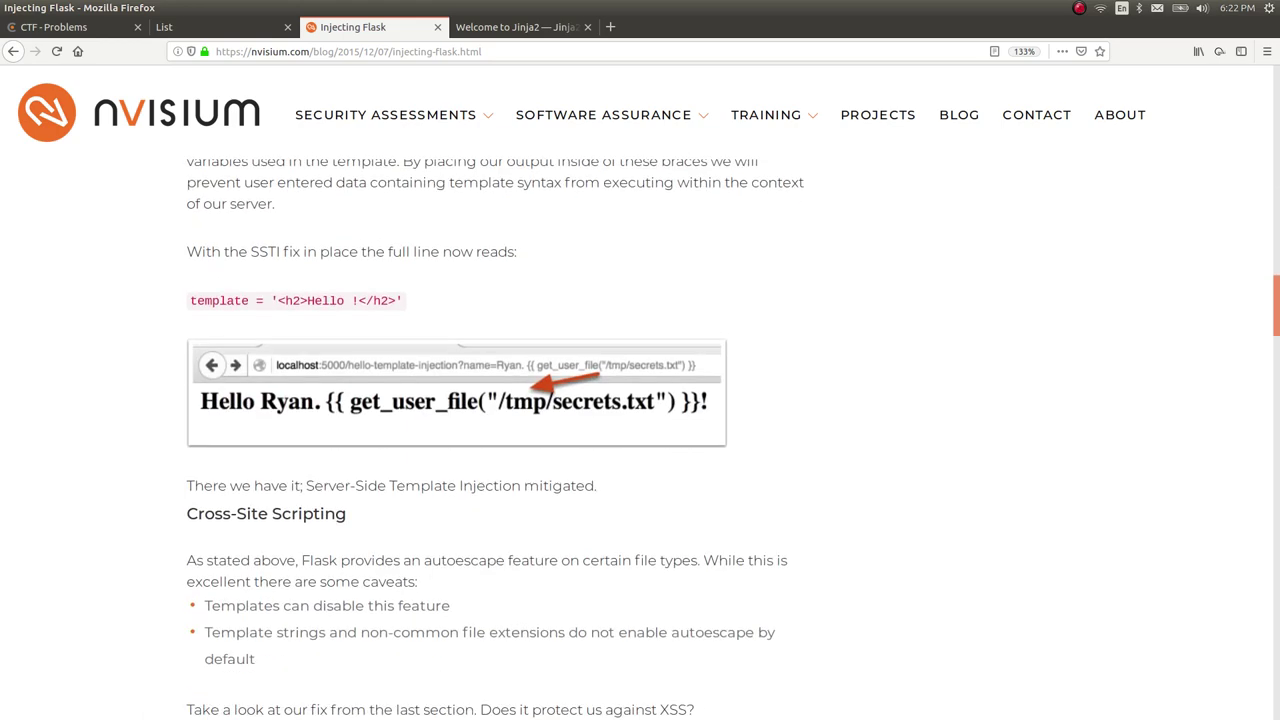
pyautogui.scroll(1, 699, 440)
pyautogui.scroll(6, 699, 440)
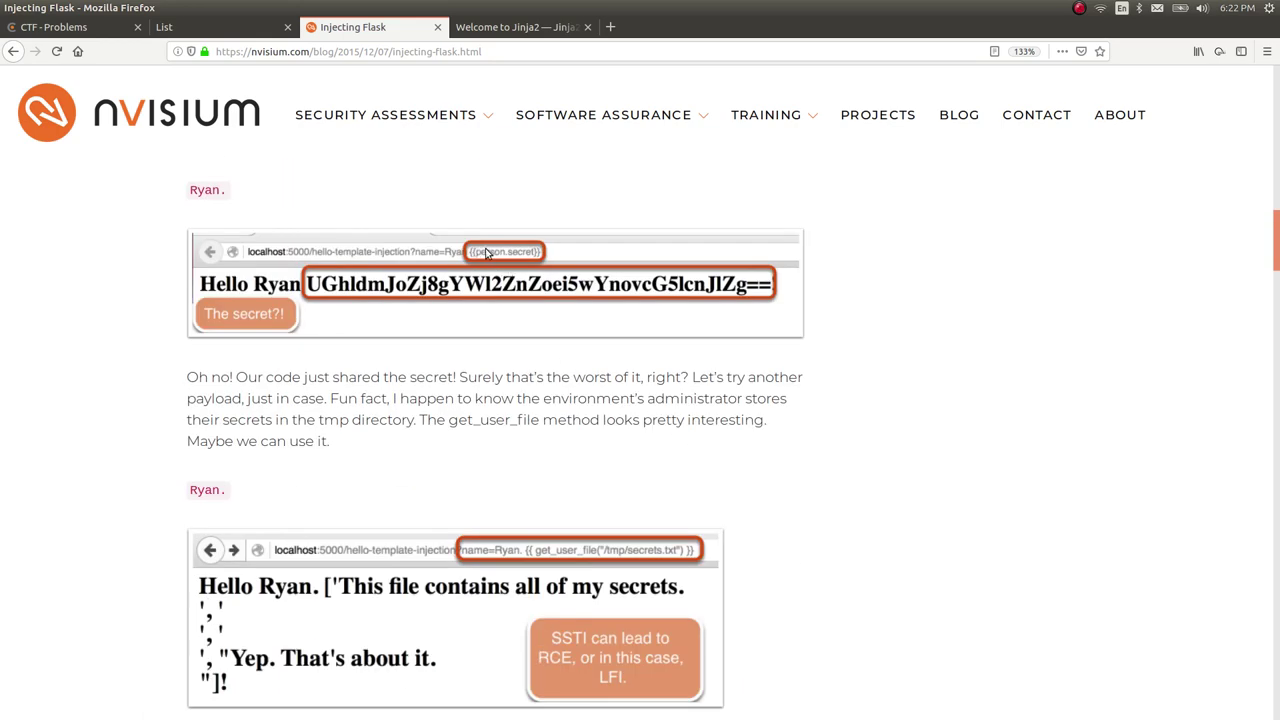
pyautogui.scroll(-6, 536, 300)
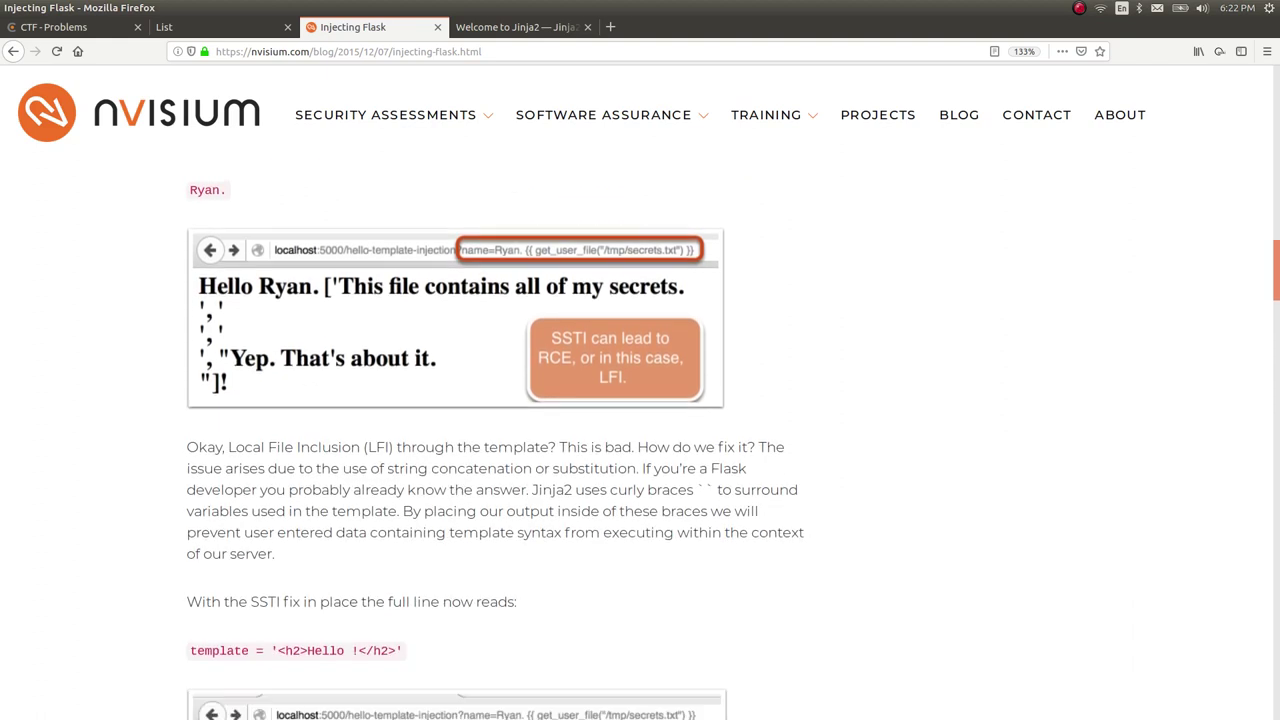
pyautogui.scroll(-2, 536, 300)
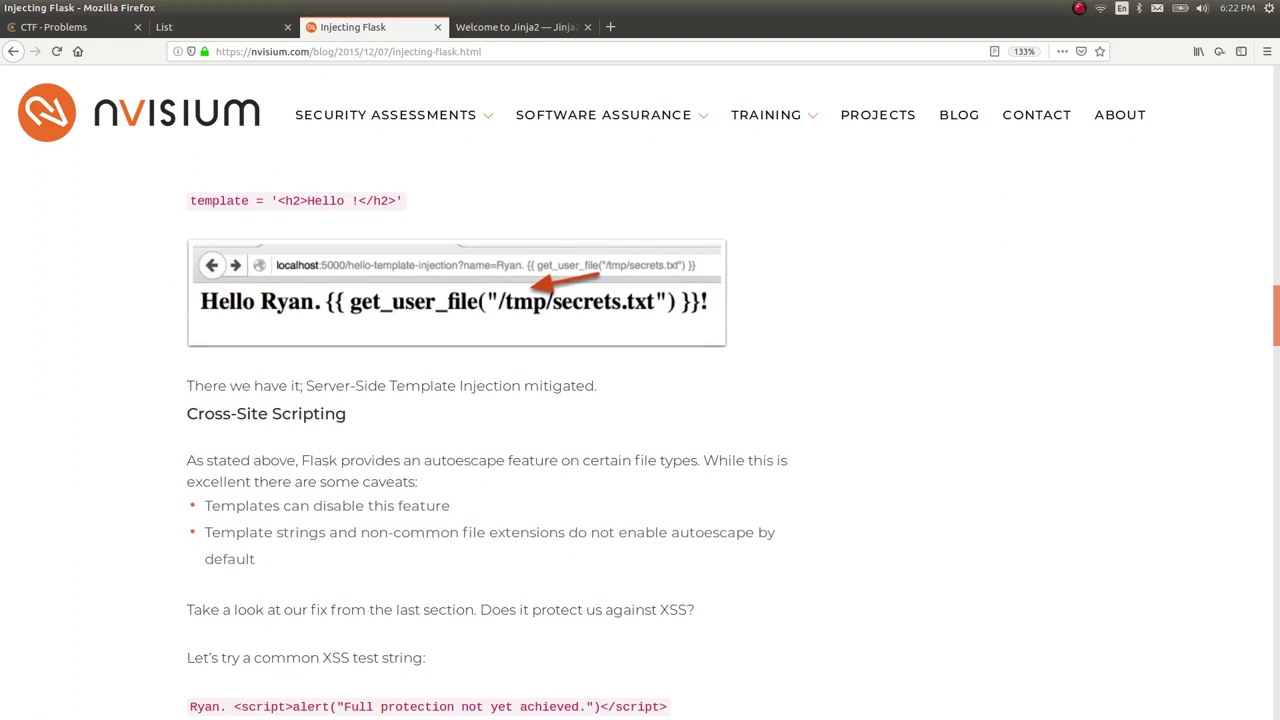
pyautogui.scroll(-1, 337, 290)
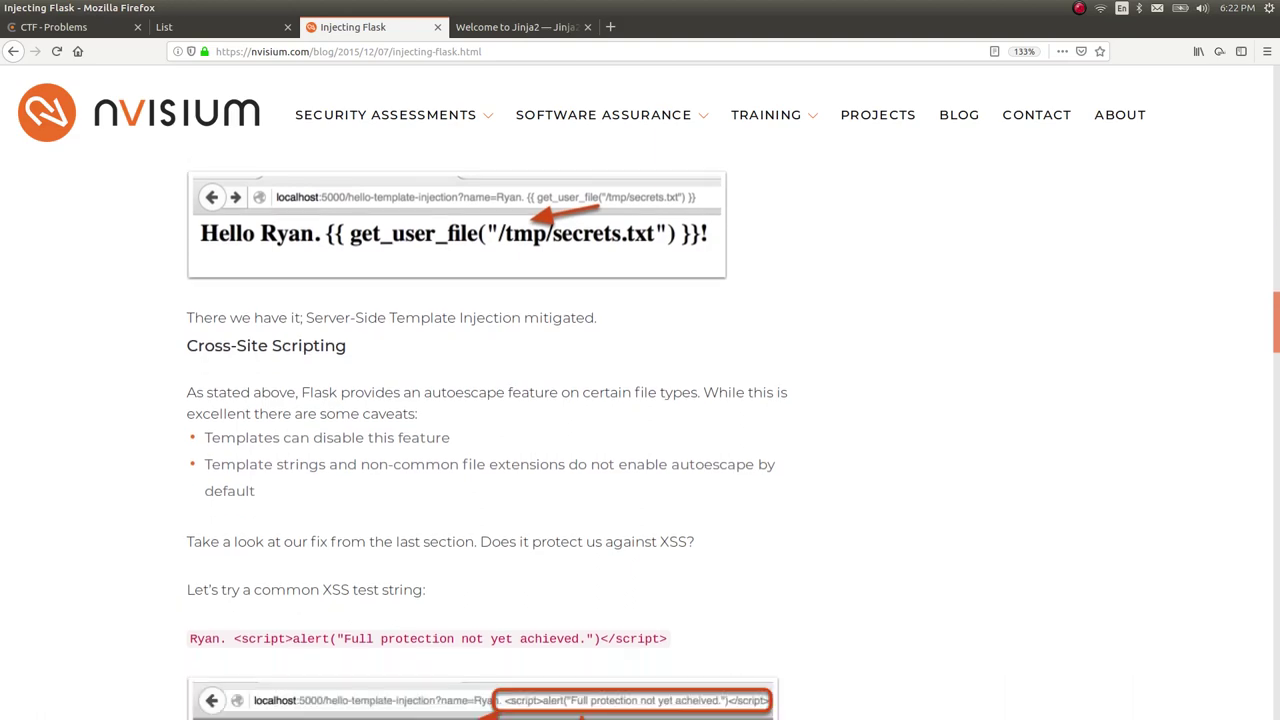
pyautogui.hotkey('alt', 'Left')
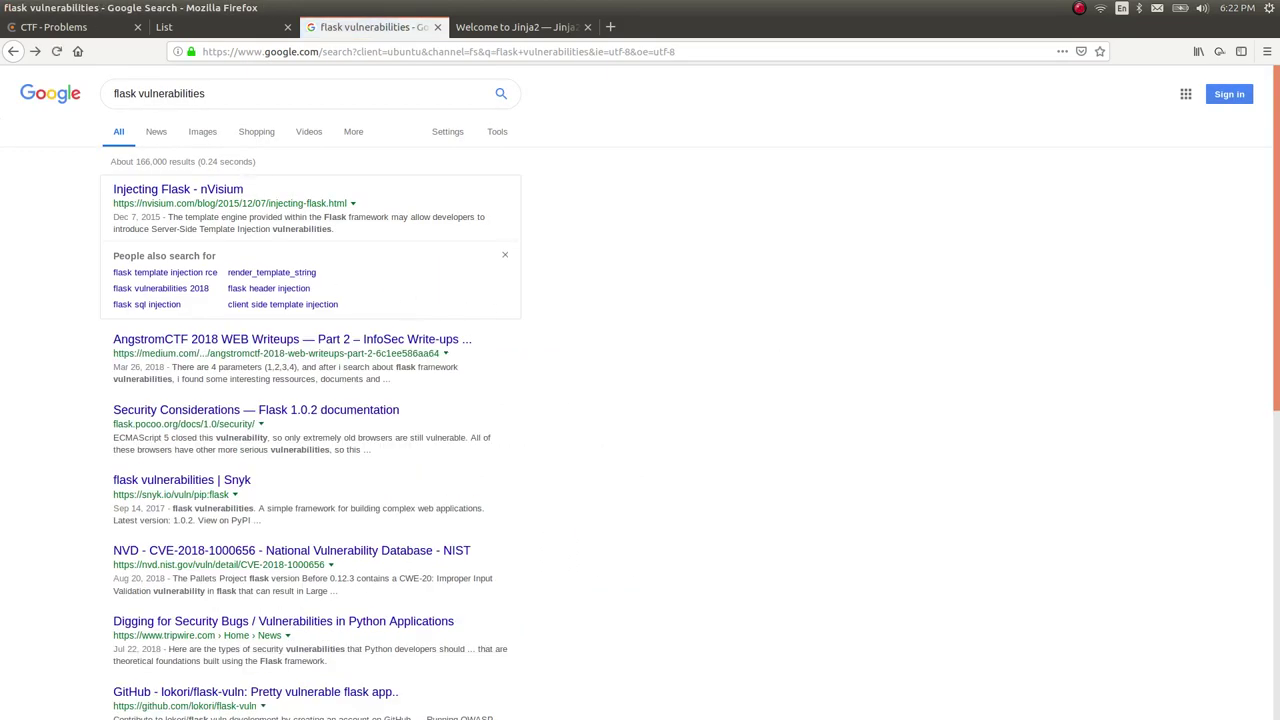
# Refine the search to 'flask vulnerabilities ssti' and open PortSwigger's Server-Side Template Injection article.
pyautogui.click(262, 93)
pyautogui.write('ssti')
pyautogui.press('Return')
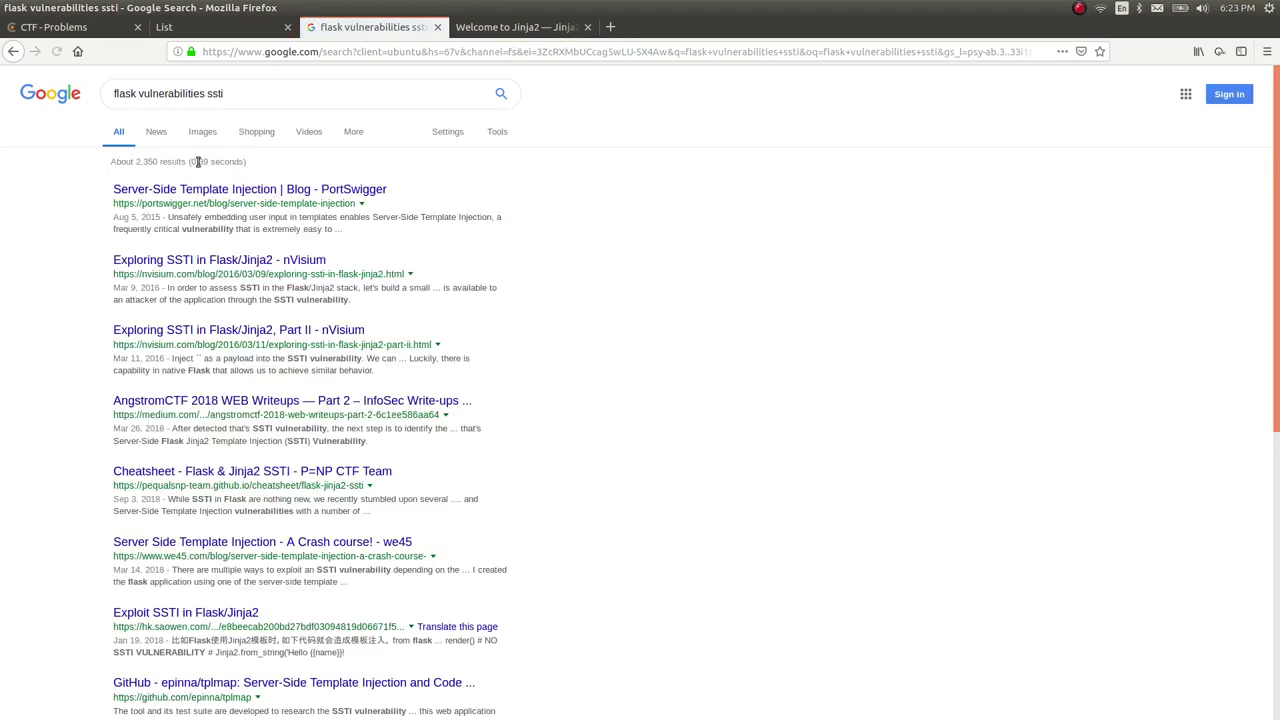
pyautogui.click(250, 189)
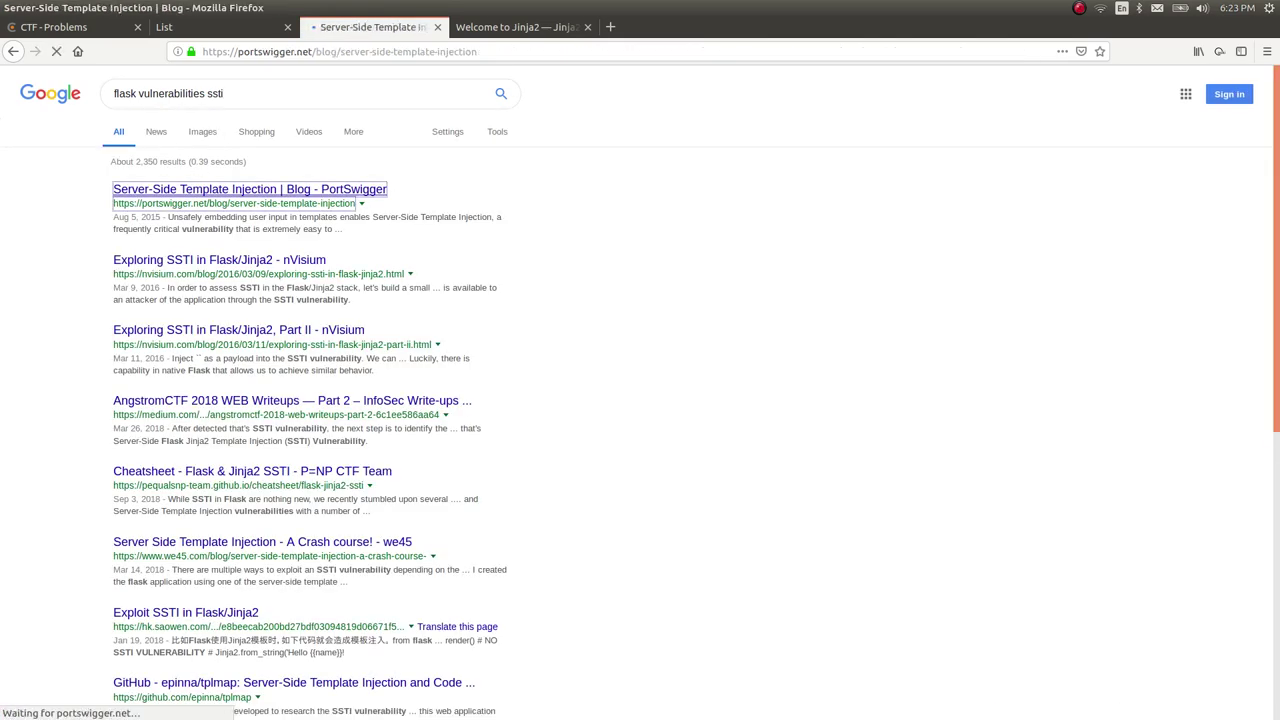
# Scroll to the Introduction and highlight the {{7*7}} payload example.
pyautogui.scroll(-5, 1012, 668)
pyautogui.scroll(-4, 640, 390)
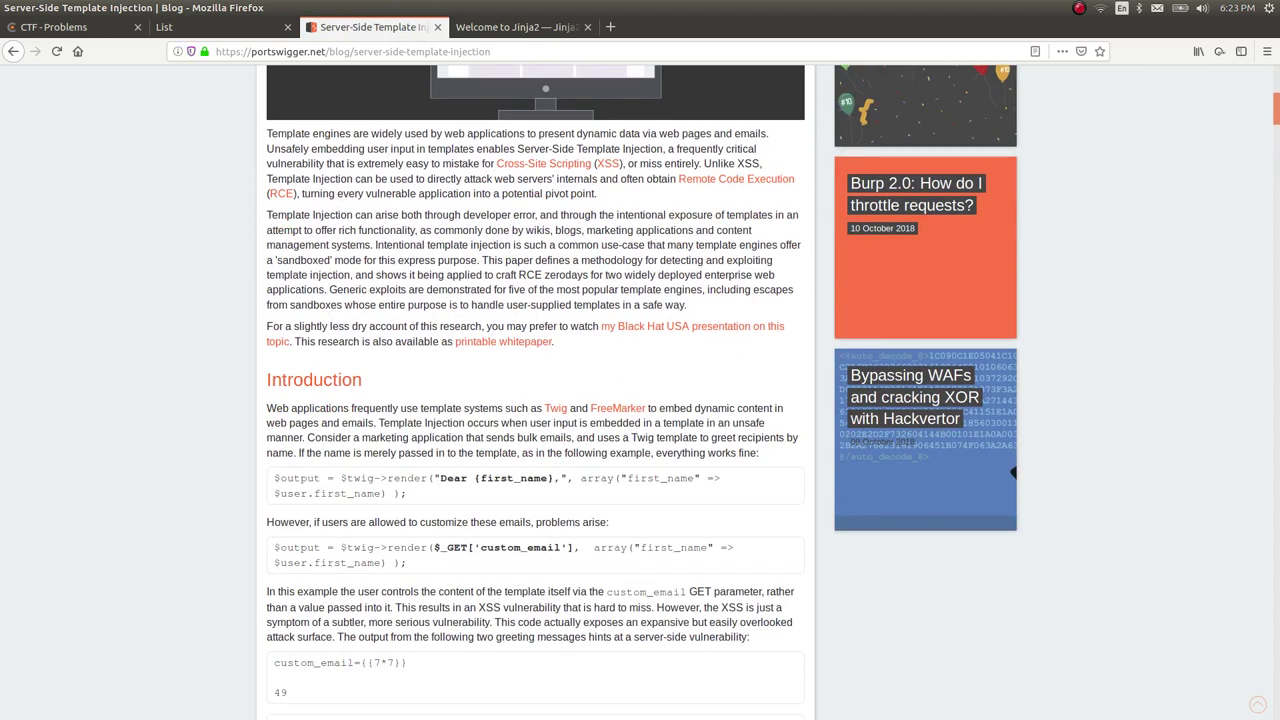
pyautogui.scroll(-5, 640, 390)
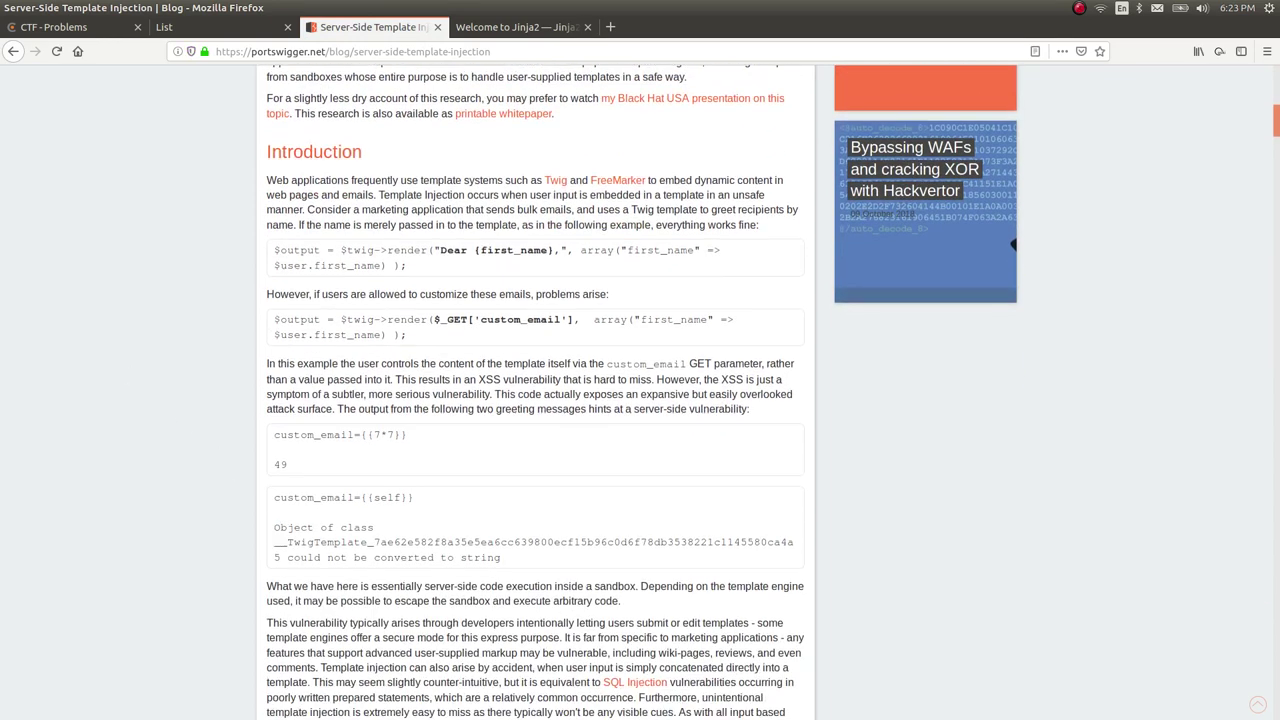
pyautogui.scroll(-2, 640, 390)
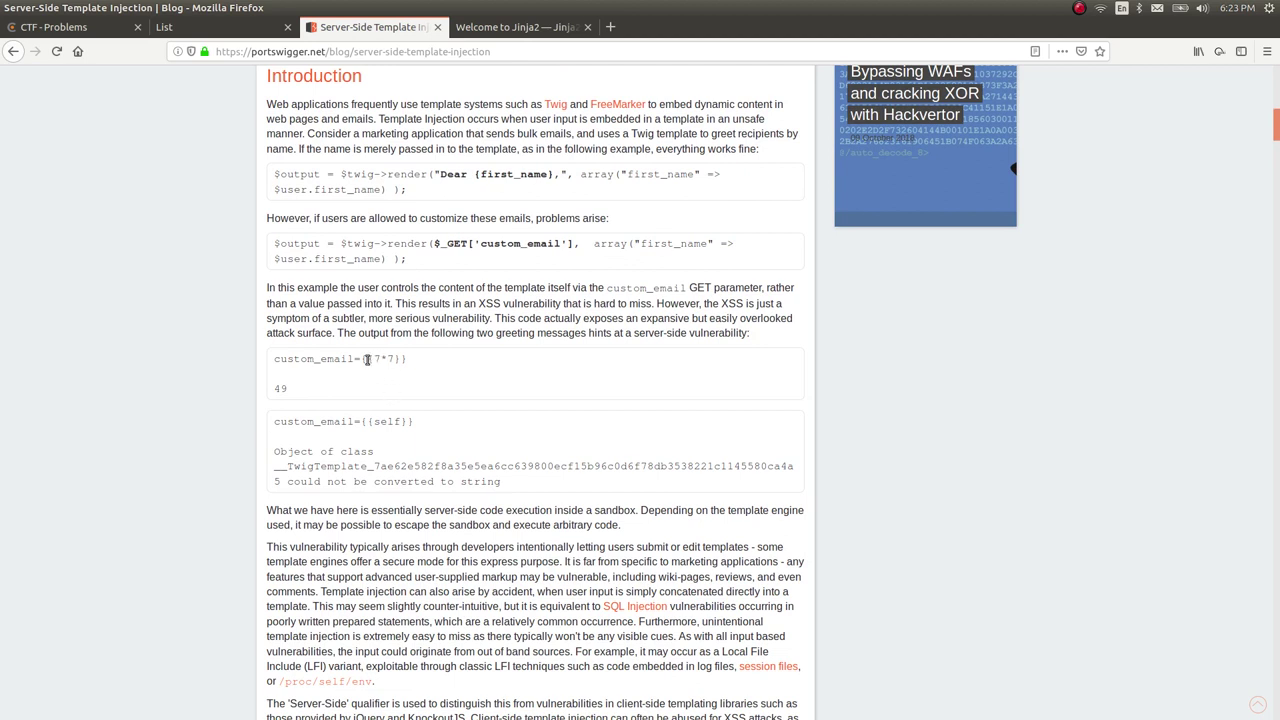
pyautogui.moveTo(363, 358); pyautogui.dragTo(409, 359)
pyautogui.click(441, 362)
pyautogui.moveTo(361, 358); pyautogui.dragTo(408, 368)
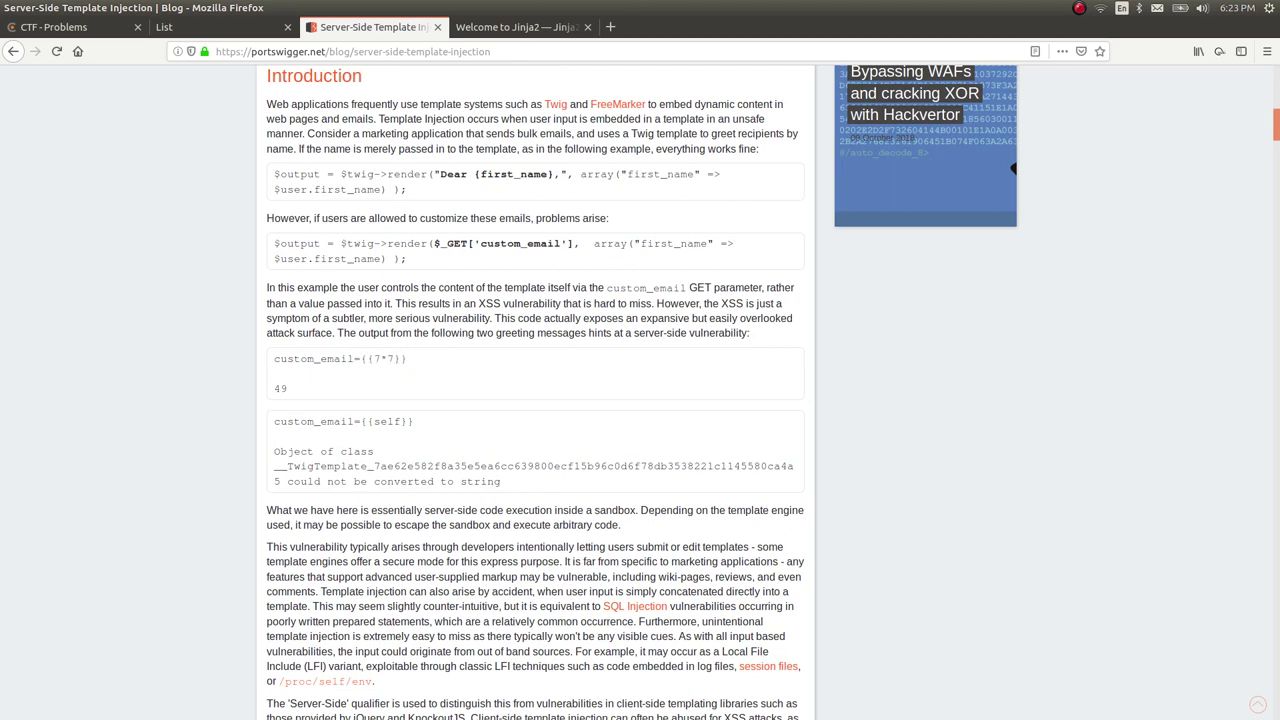
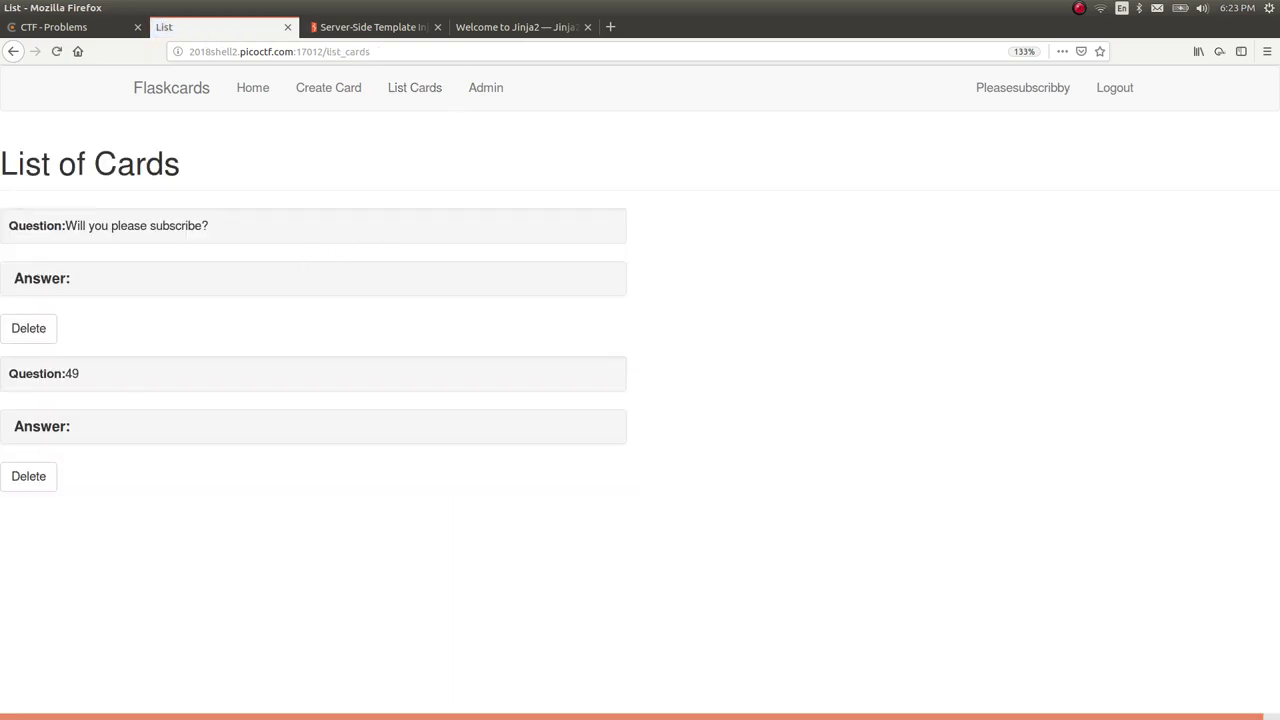
# Delete the 'Will you please subscribe?' card and the card whose question renders as 49.
pyautogui.moveTo(144, 381); pyautogui.dragTo(82, 374)
pyautogui.click(28, 328)
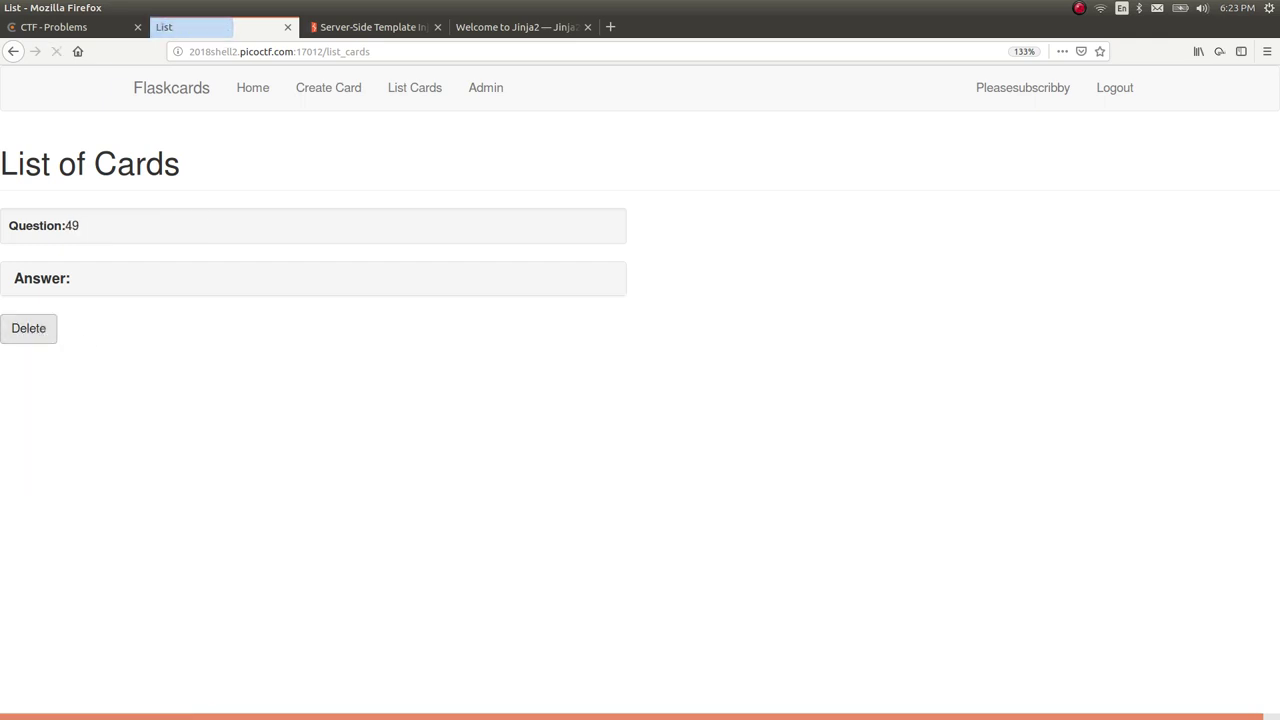
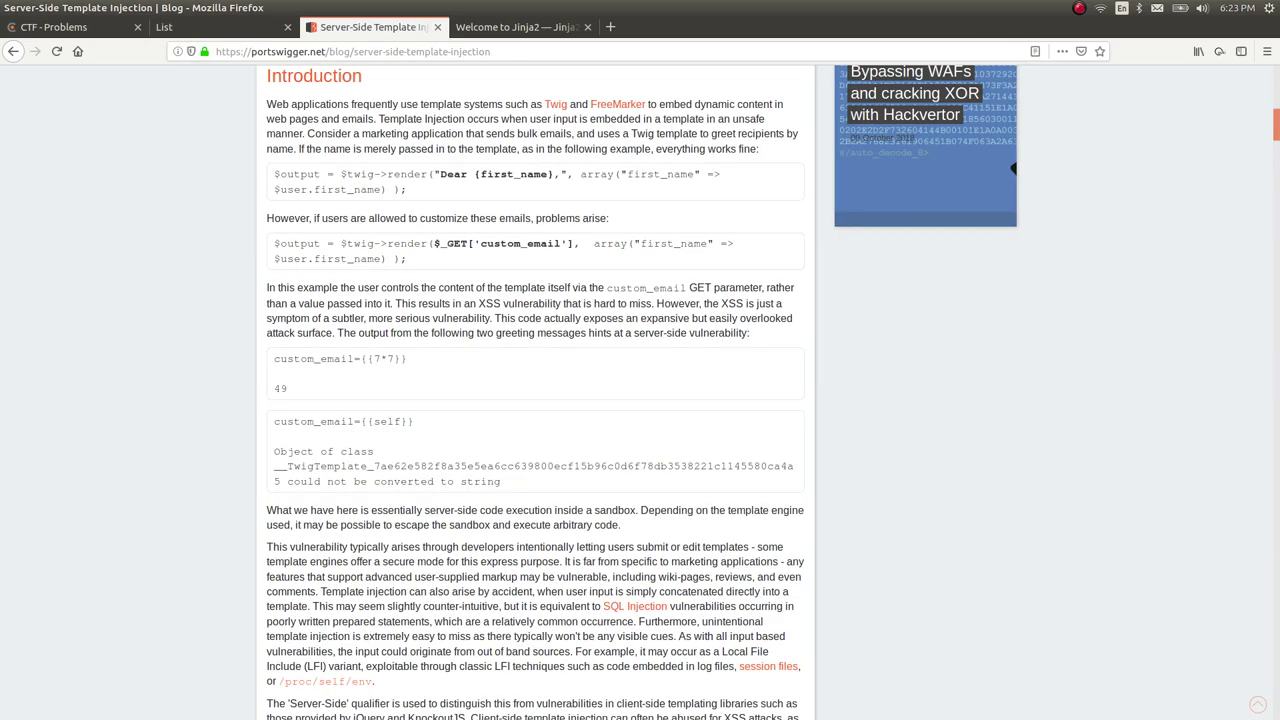
# Scroll down through the server-side template injection article to its Velocity exploitation section.
pyautogui.scroll(-10, 120, 372)
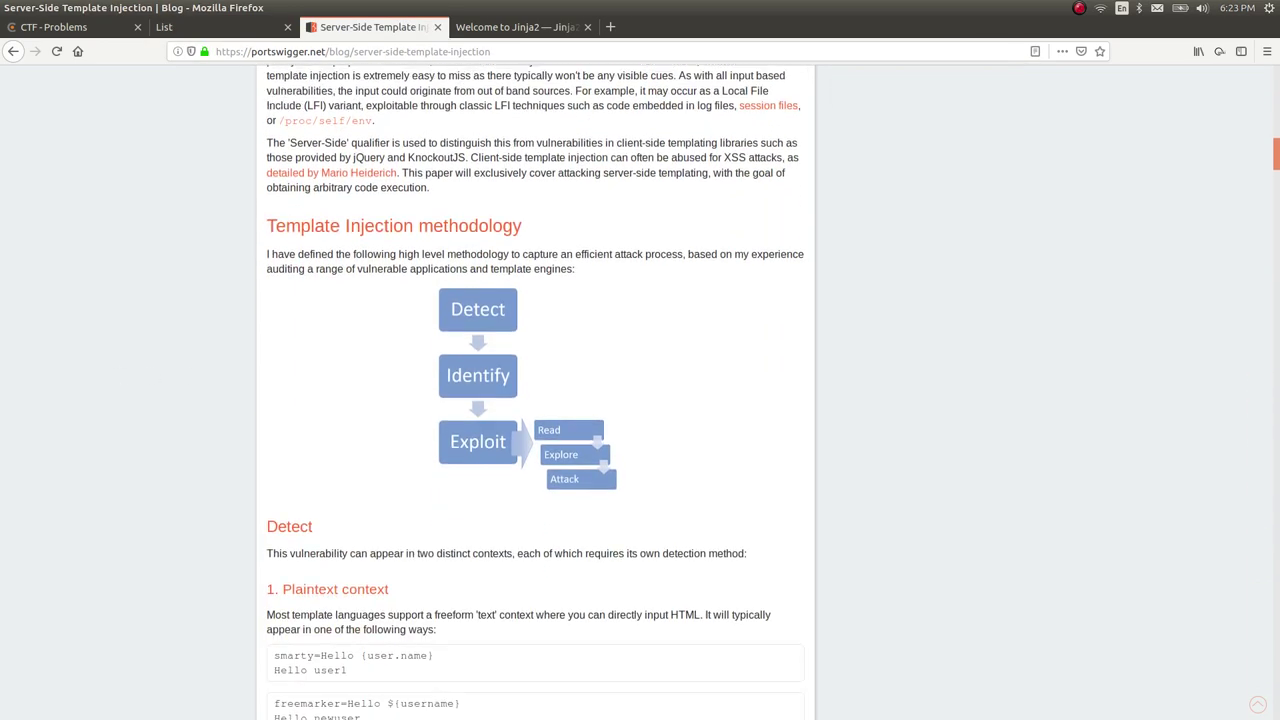
pyautogui.scroll(-2, 540, 400)
pyautogui.scroll(-2, 535, 392)
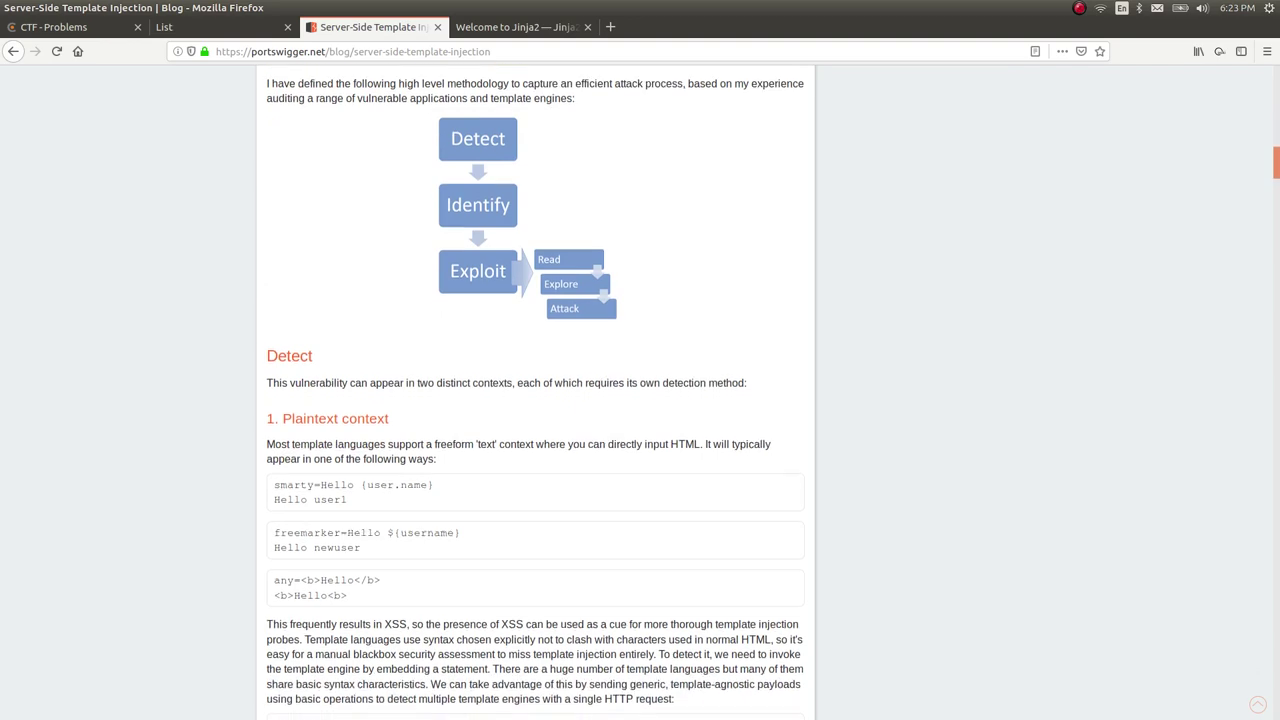
pyautogui.scroll(-8, 535, 390)
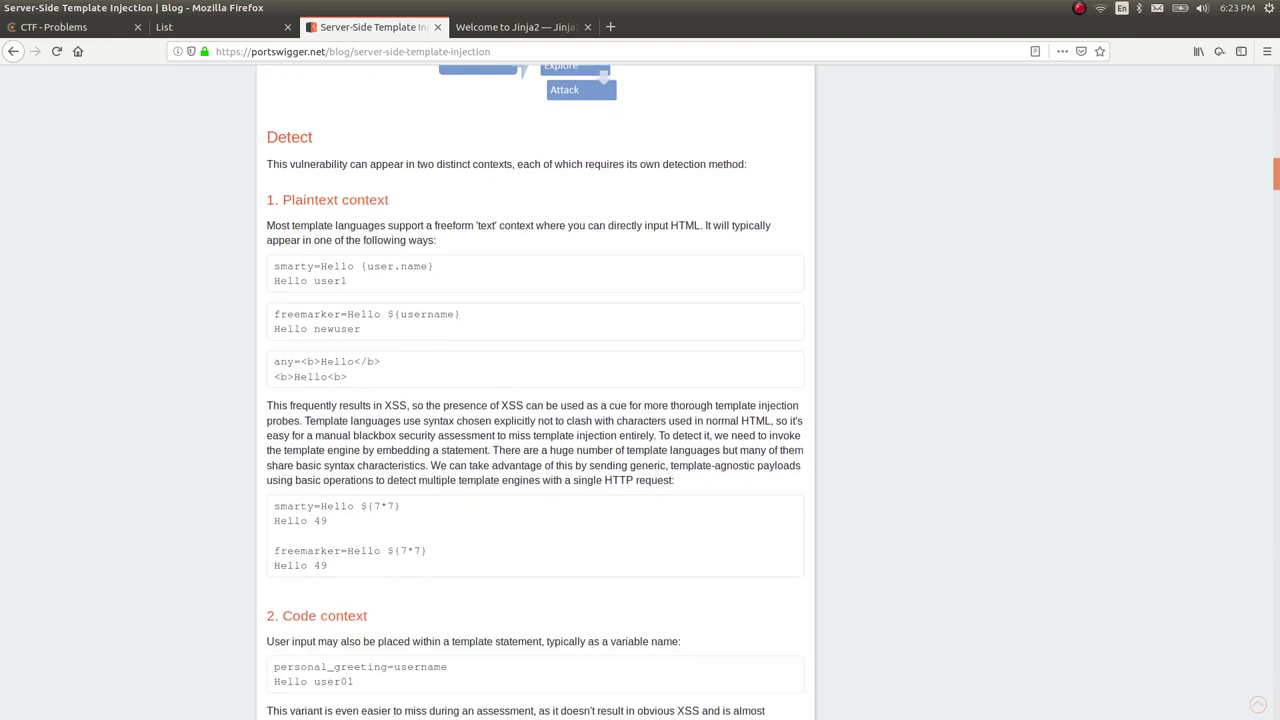
pyautogui.scroll(-13, 129, 437)
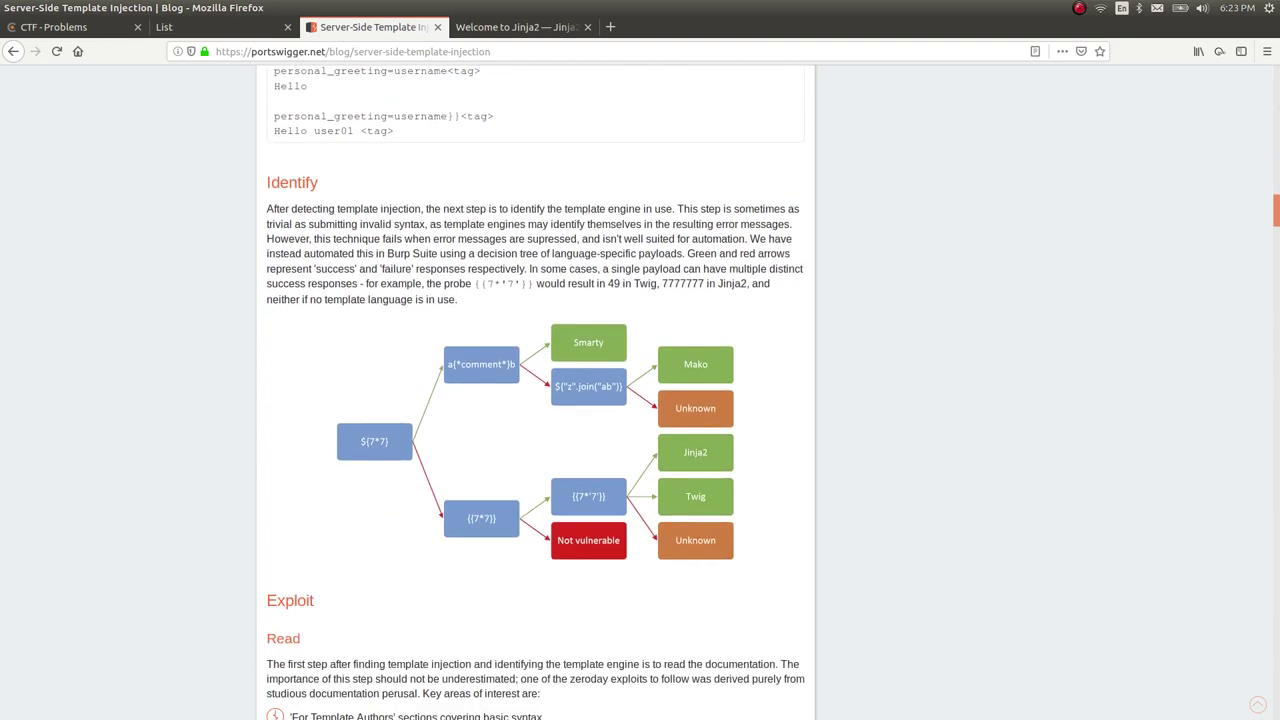
pyautogui.scroll(-10, 535, 392)
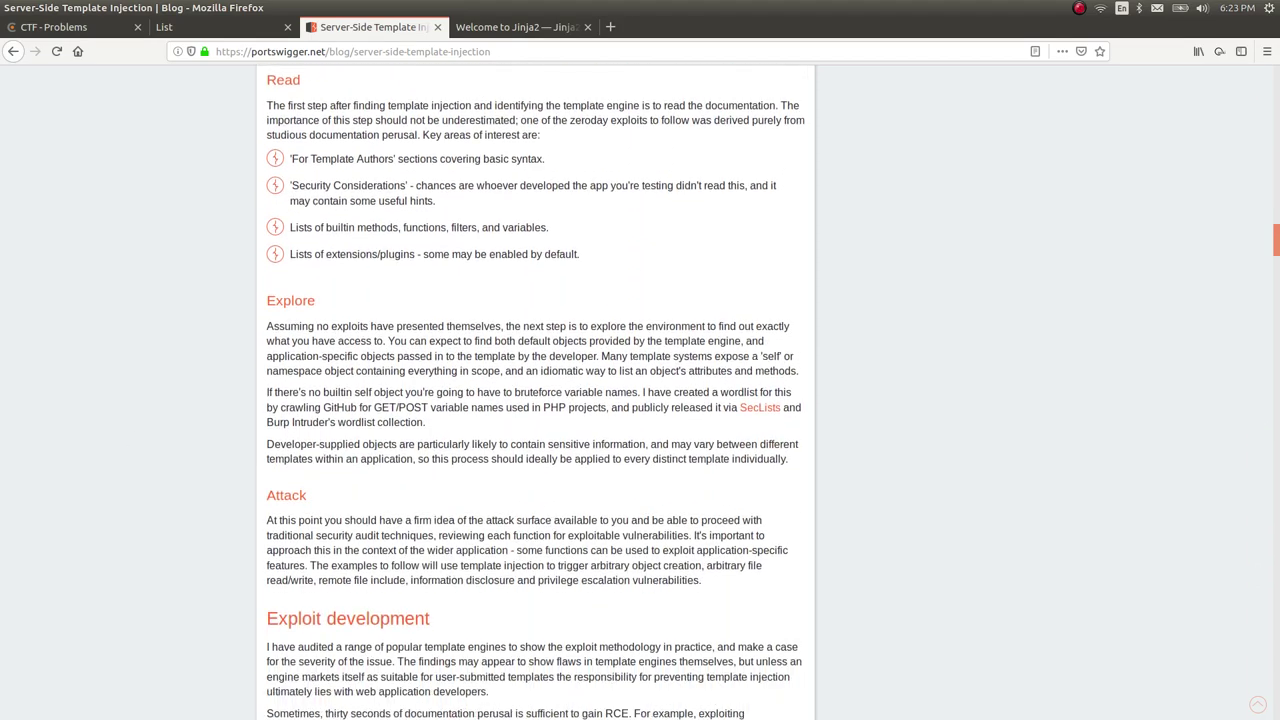
pyautogui.scroll(-9, 535, 392)
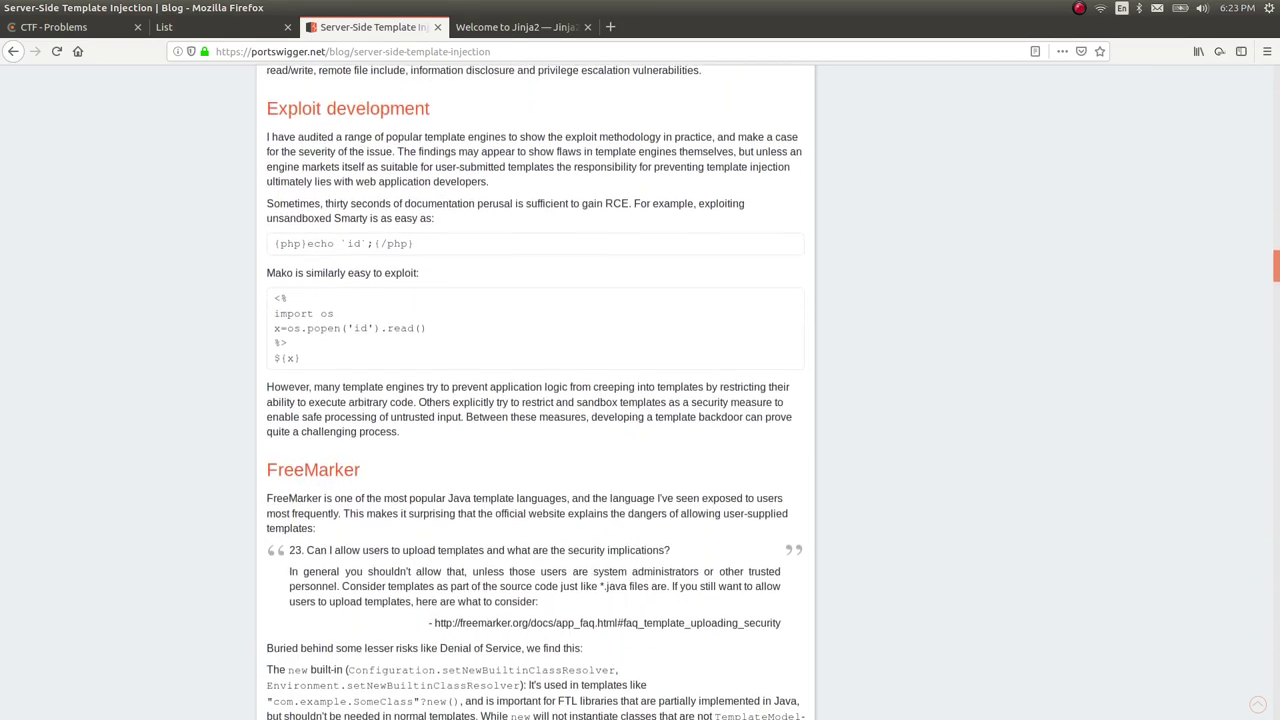
pyautogui.scroll(-12, 535, 392)
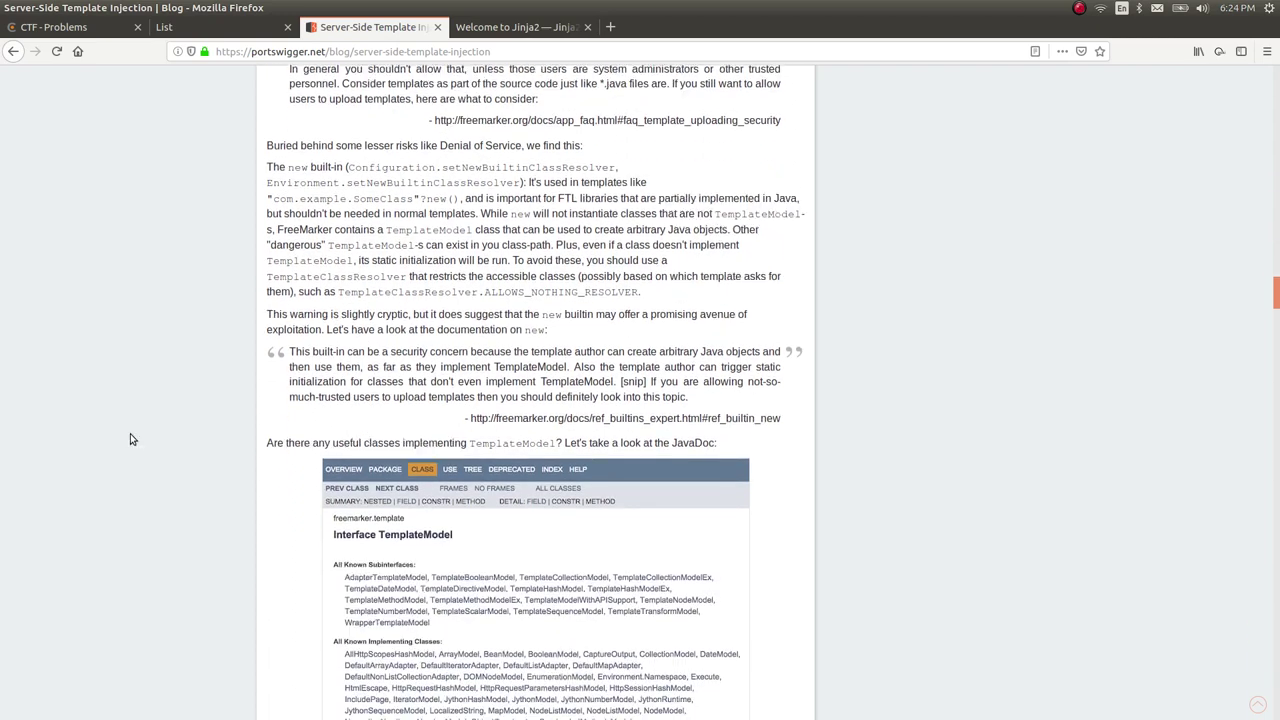
pyautogui.scroll(-8, 534, 392)
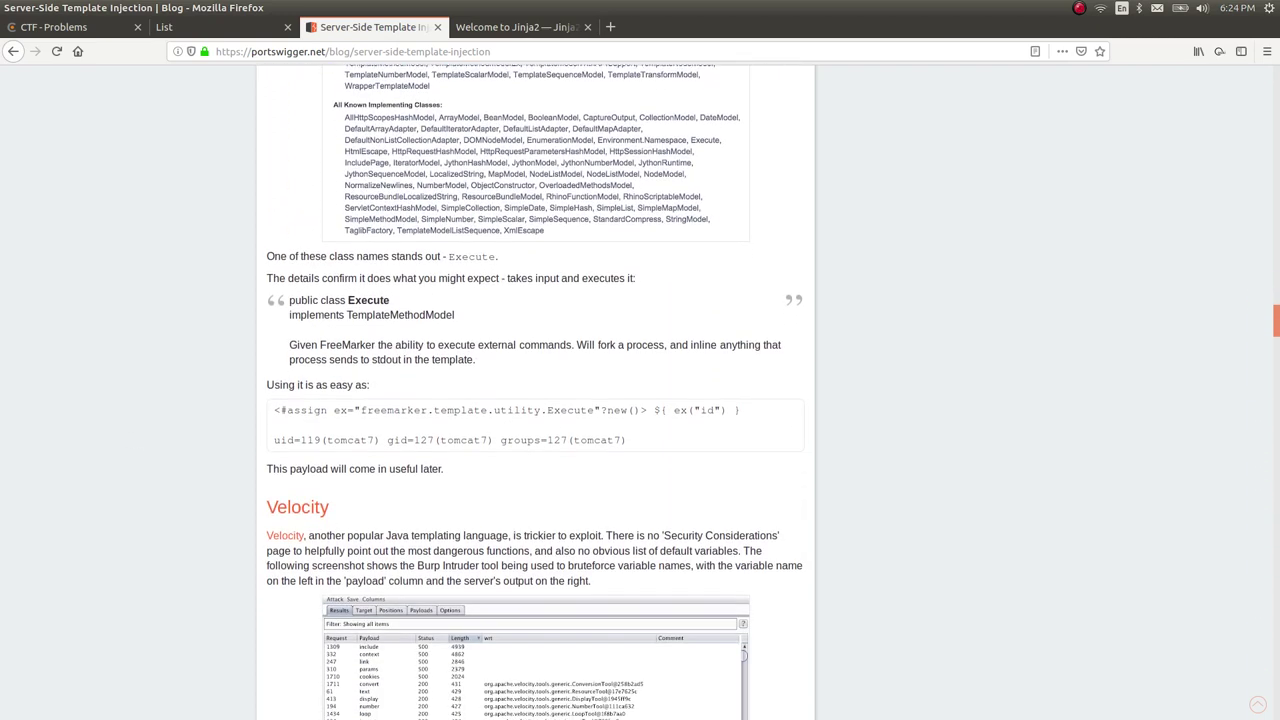
pyautogui.scroll(-5, 534, 392)
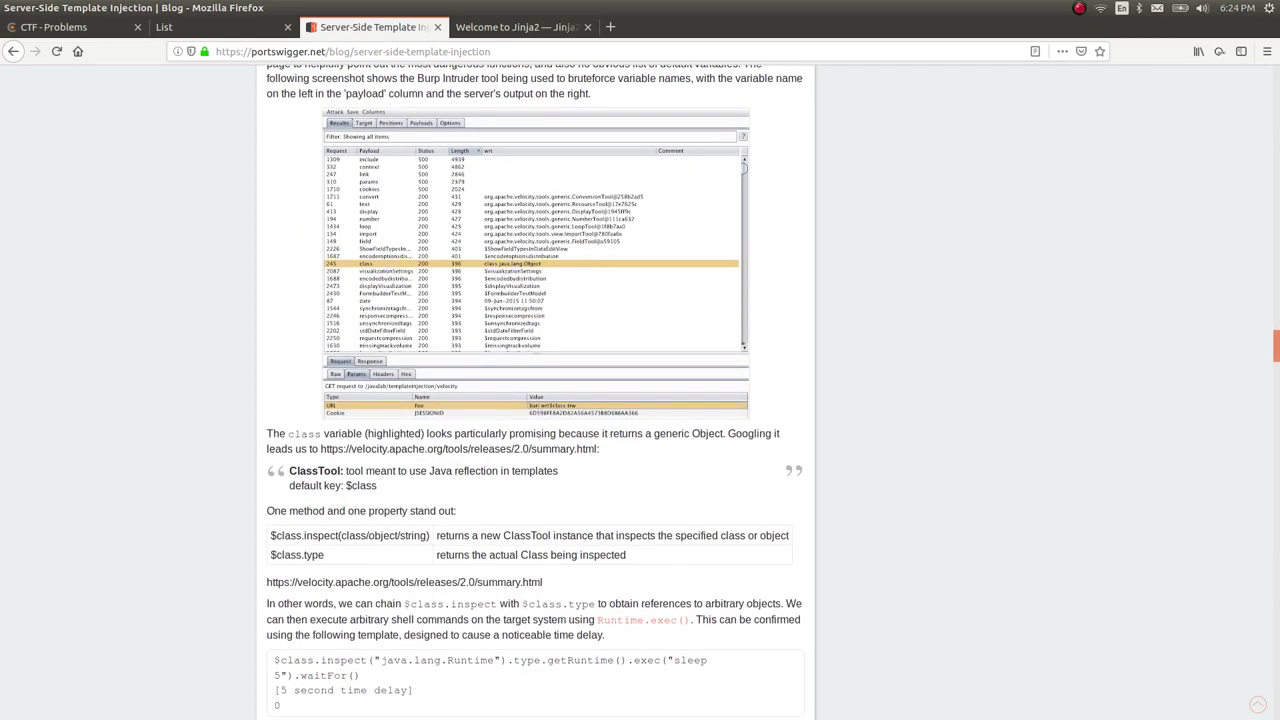
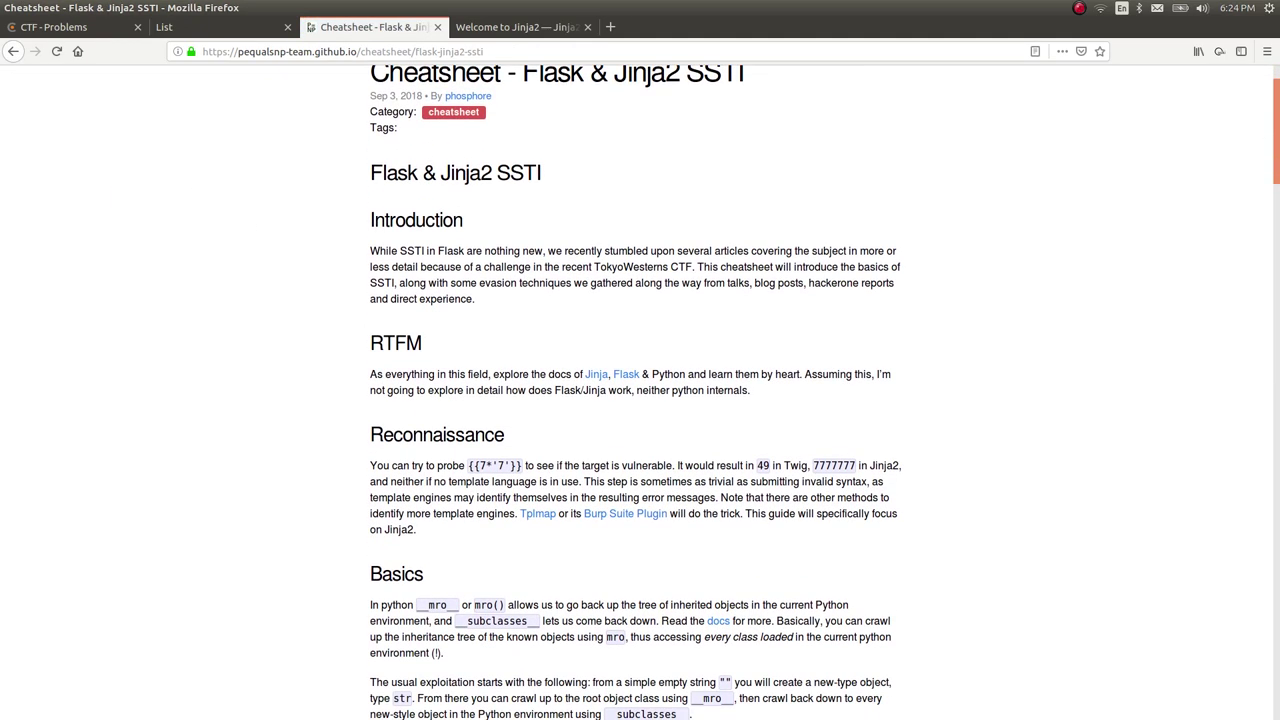
# Zoom the Flask & Jinja2 SSTI cheatsheet to 110%, marking Introduction and RTFM passages while reading.
pyautogui.hotkey('ctrl', '+')
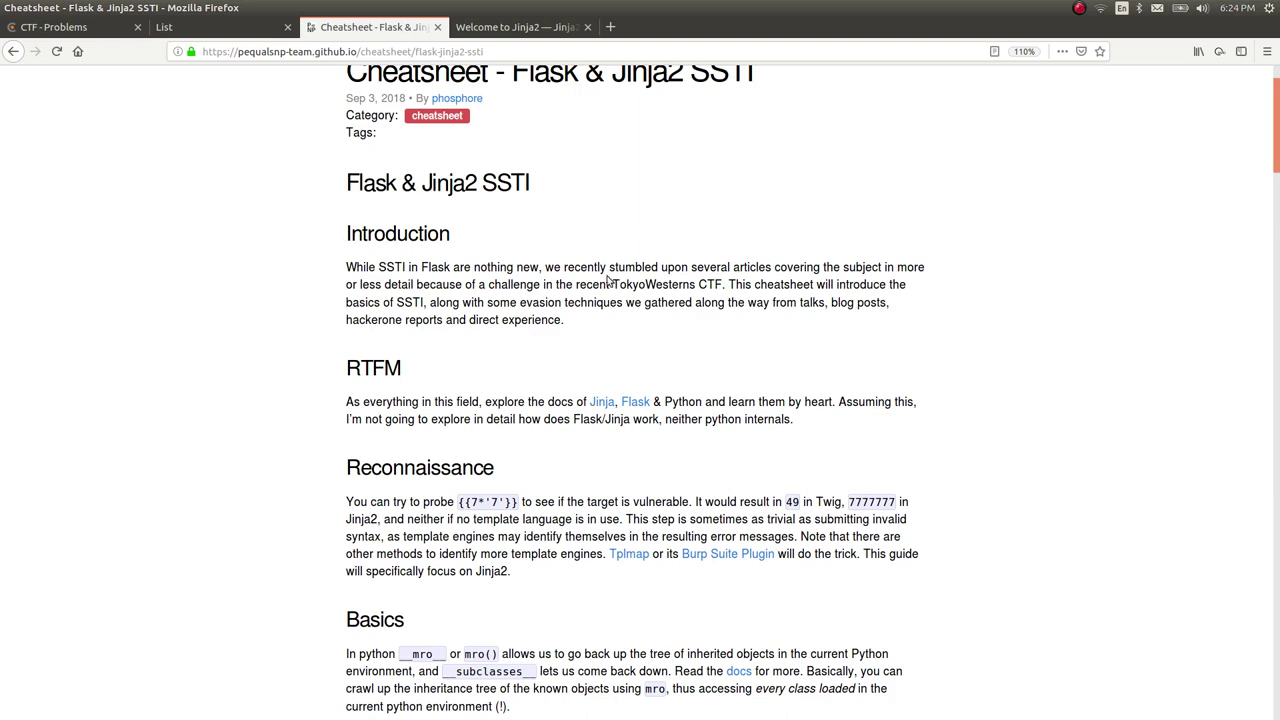
pyautogui.moveTo(613, 267); pyautogui.dragTo(680, 284)
pyautogui.scroll(-1, 640, 392)
pyautogui.moveTo(857, 386); pyautogui.dragTo(536, 346)
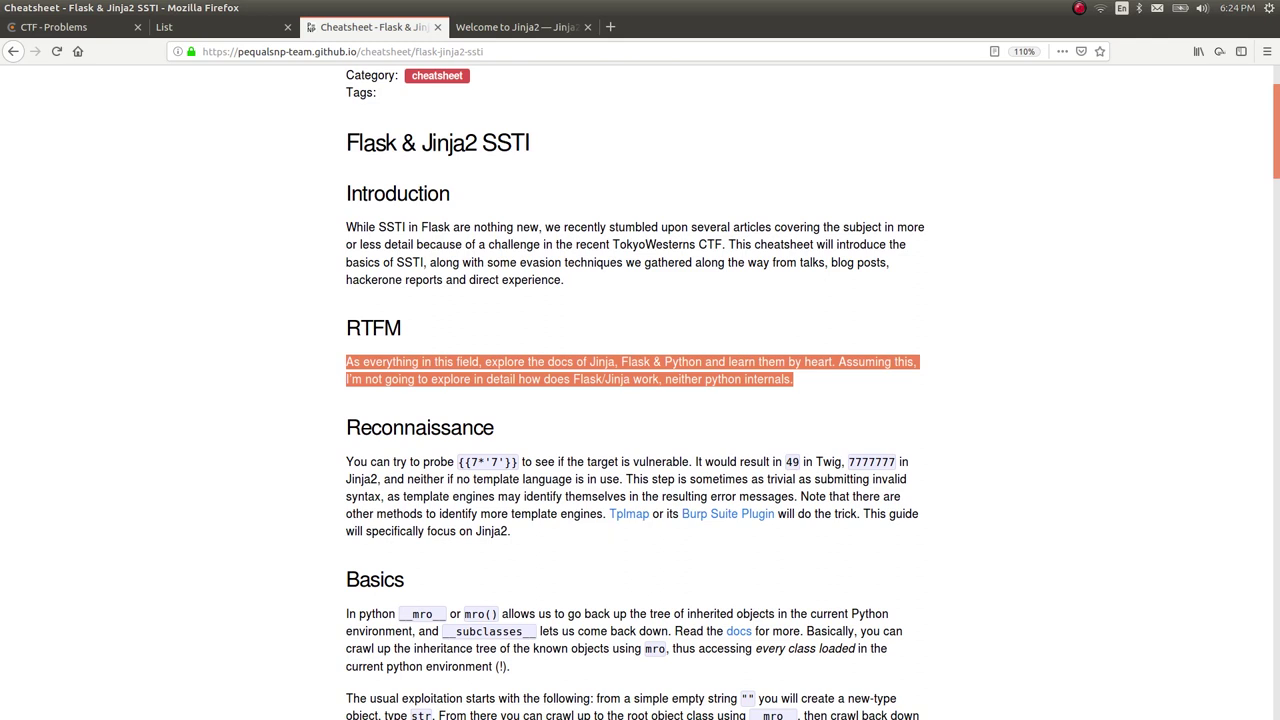
pyautogui.click(582, 331)
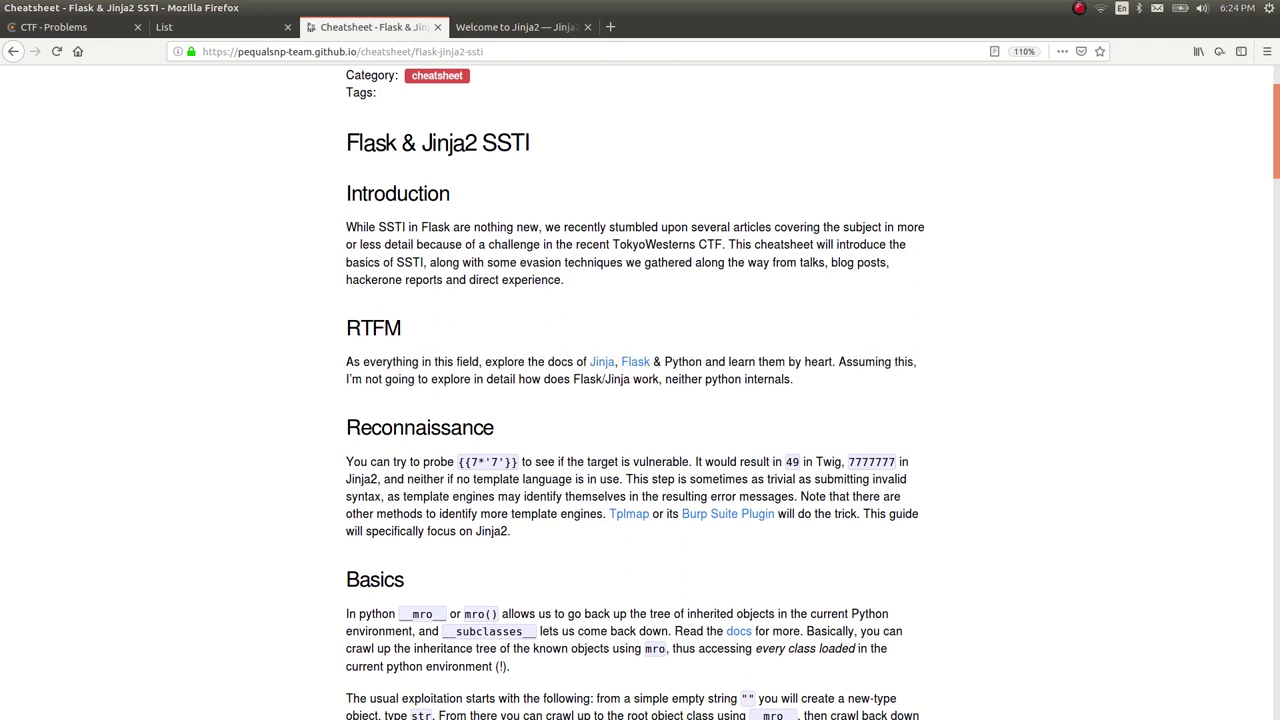
# Scroll past Basics and Sinks to the globals list of config, request, session and g.
pyautogui.scroll(-3, 475, 370)
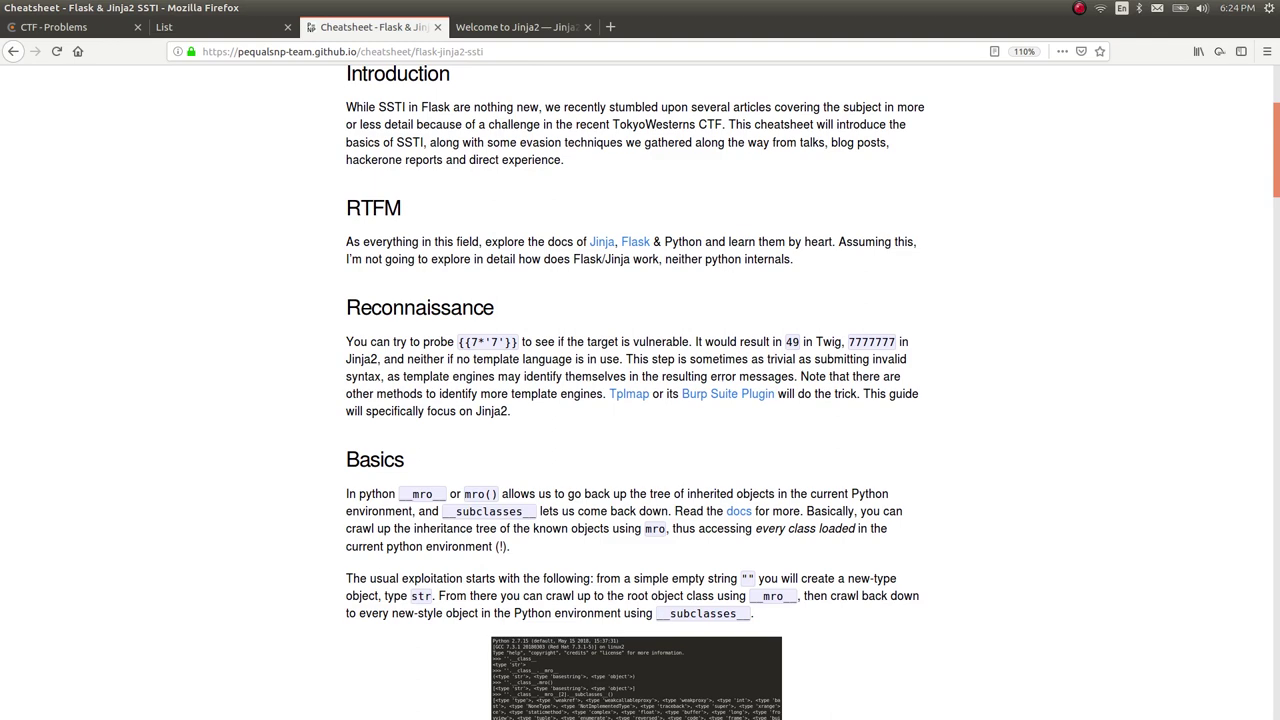
pyautogui.scroll(-3, 635, 390)
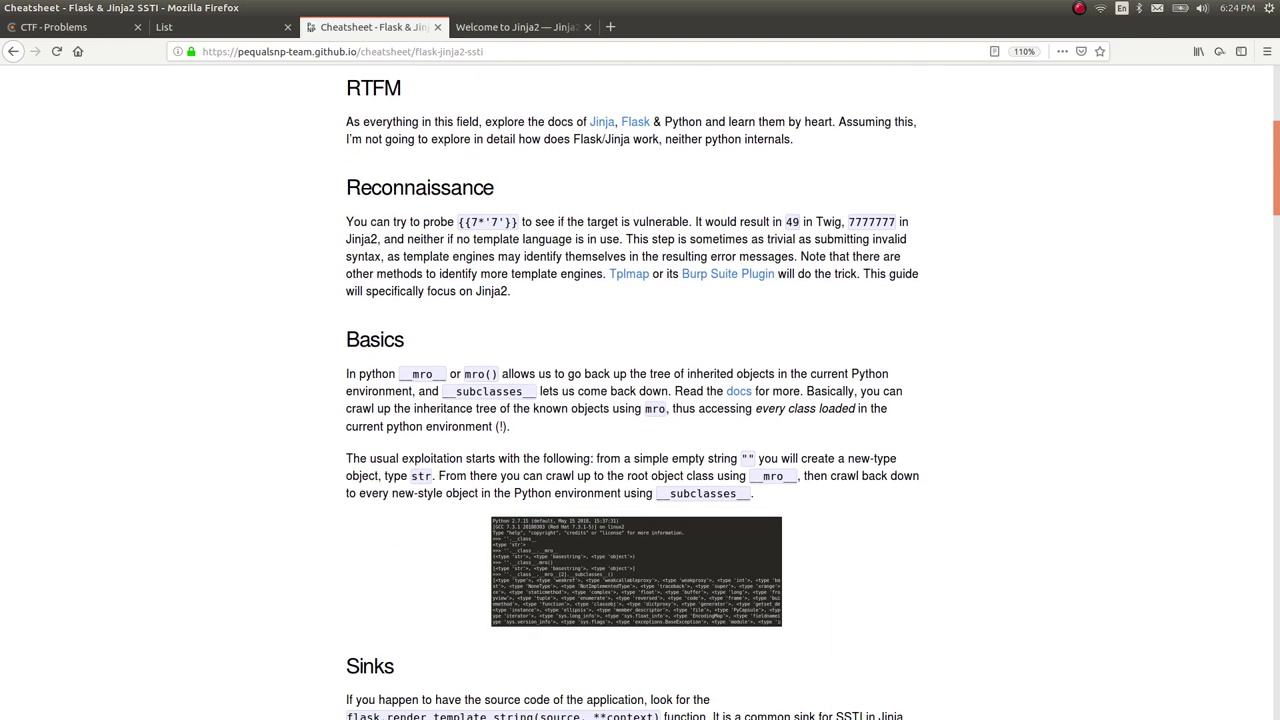
pyautogui.scroll(-1, 633, 395)
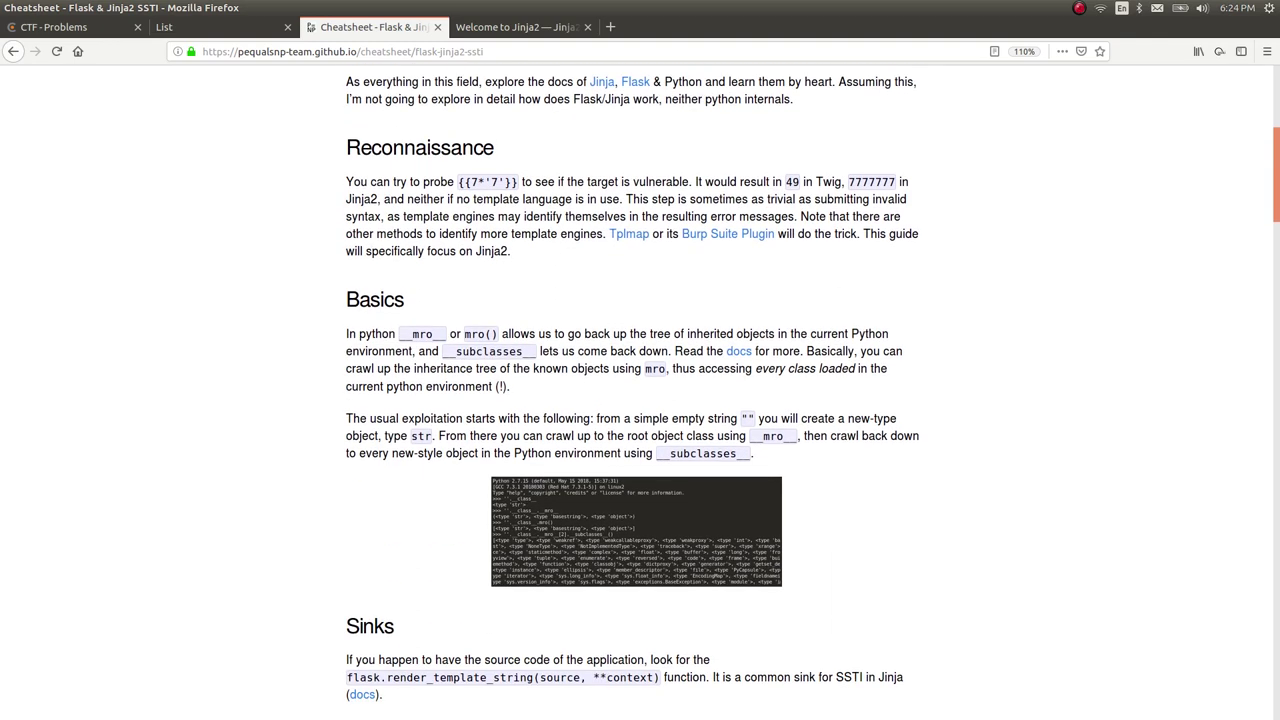
pyautogui.scroll(-4, 635, 390)
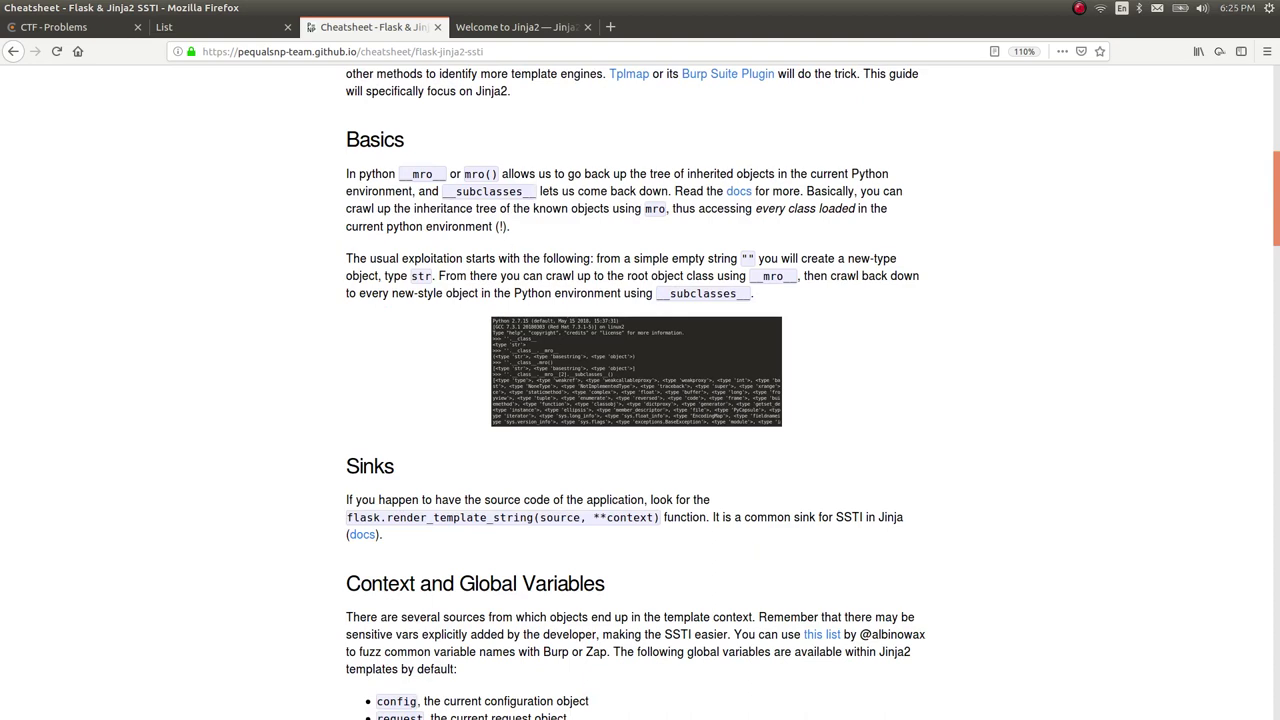
pyautogui.scroll(-2, 633, 392)
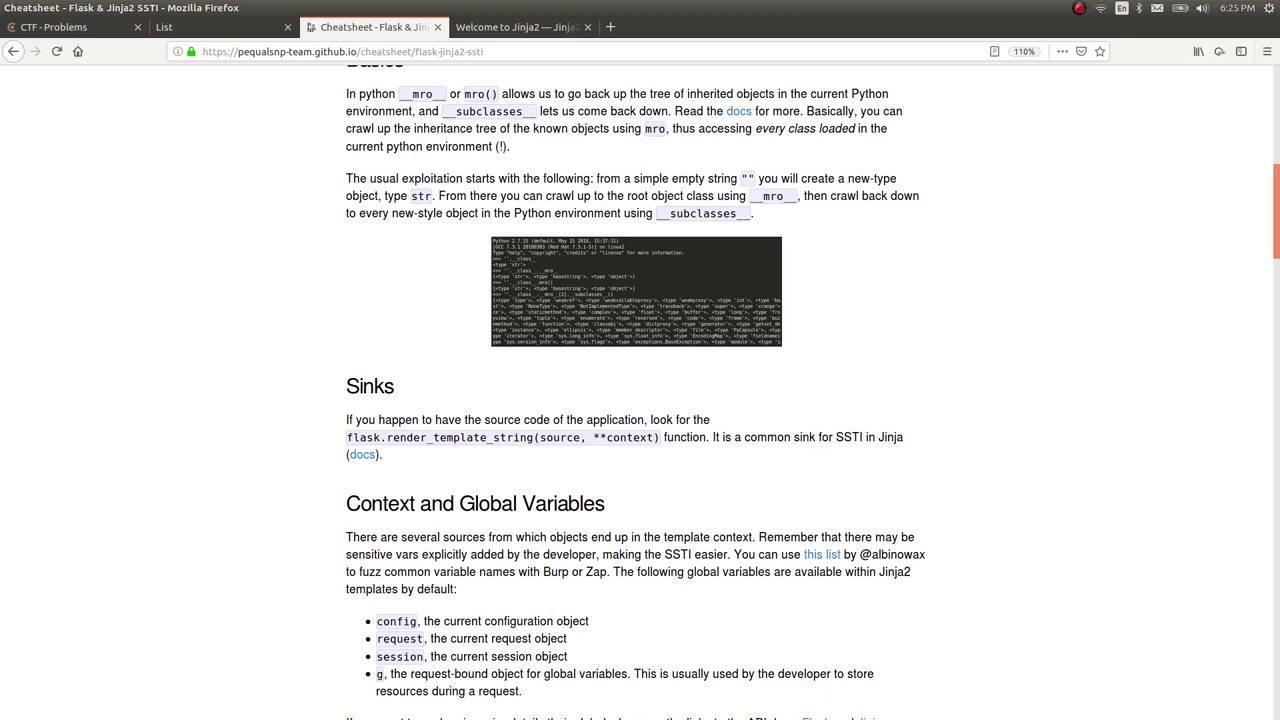
pyautogui.scroll(-1, 640, 390)
pyautogui.scroll(-1, 640, 390)
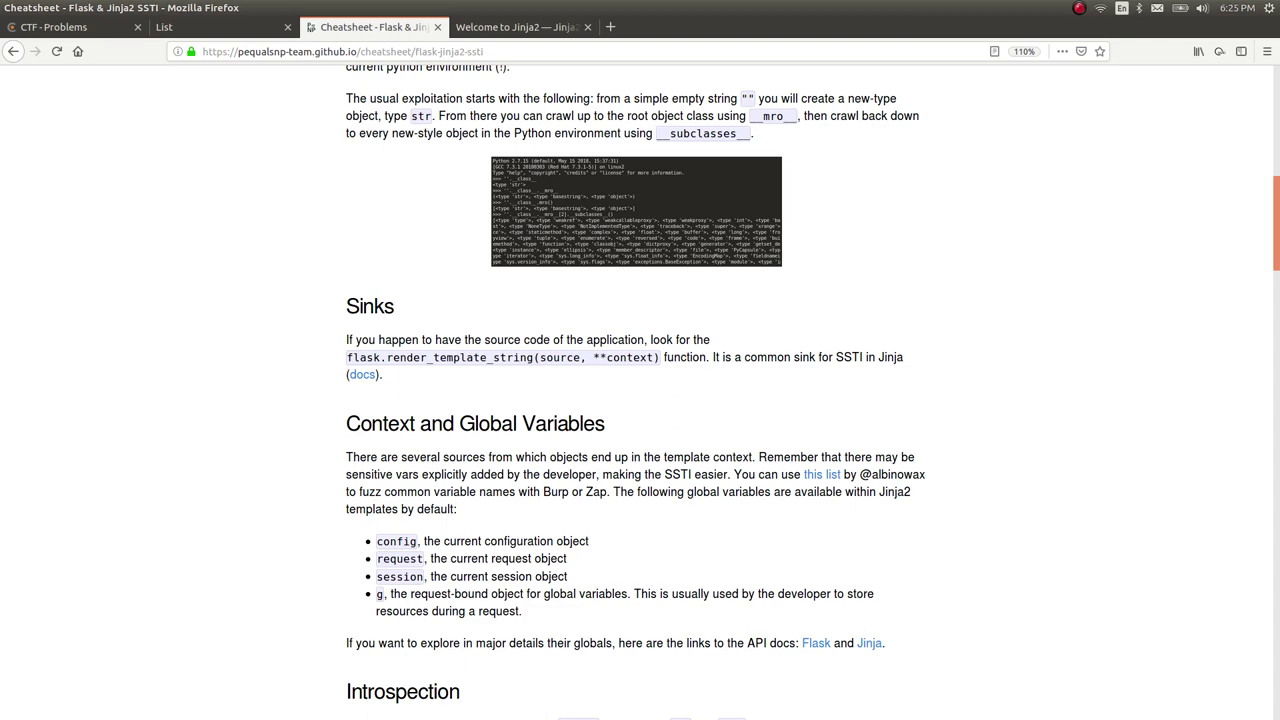
# Scroll on to Introspection and briefly highlight the word 'config' in the globals list.
pyautogui.scroll(-3, 524, 439)
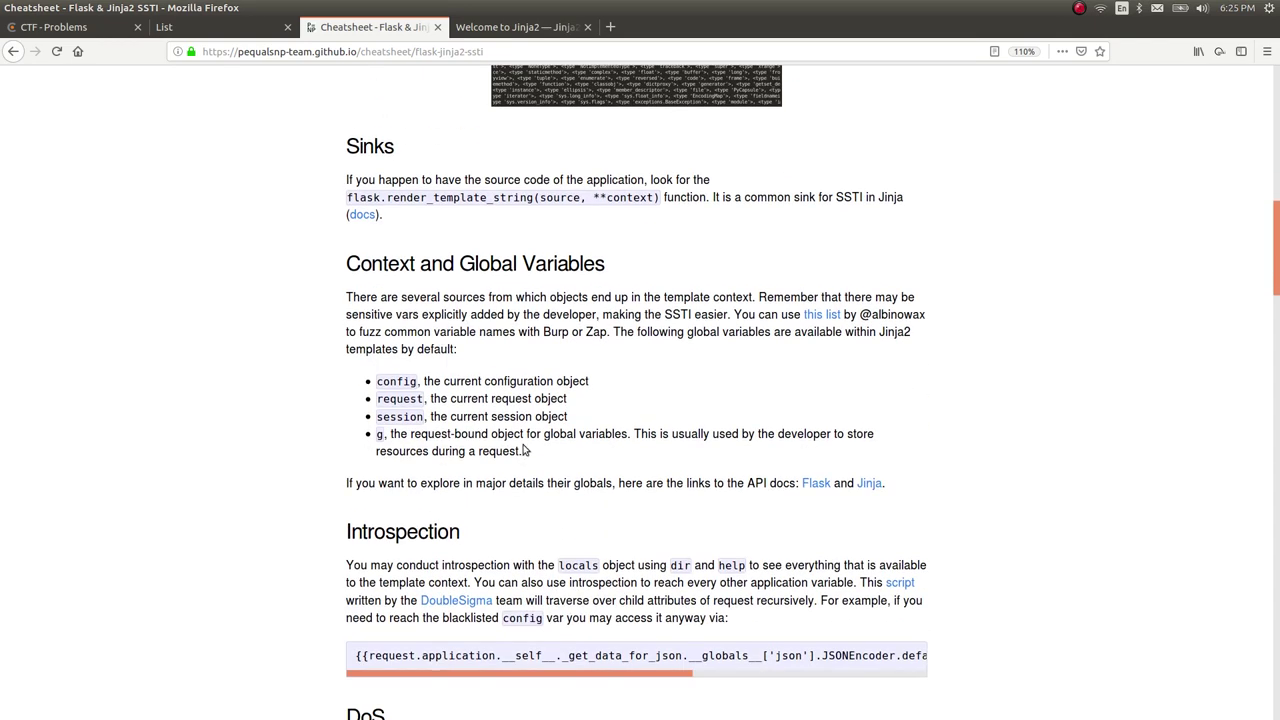
pyautogui.doubleClick(405, 382)
pyautogui.click(459, 404)
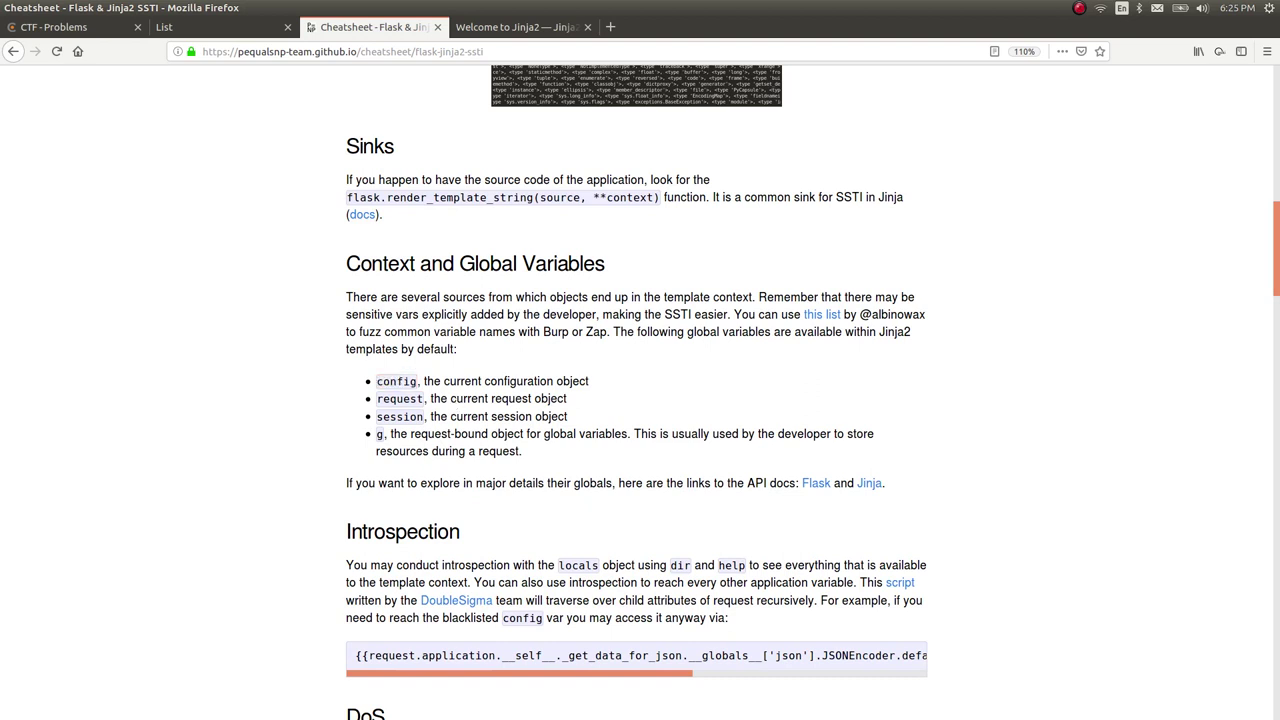
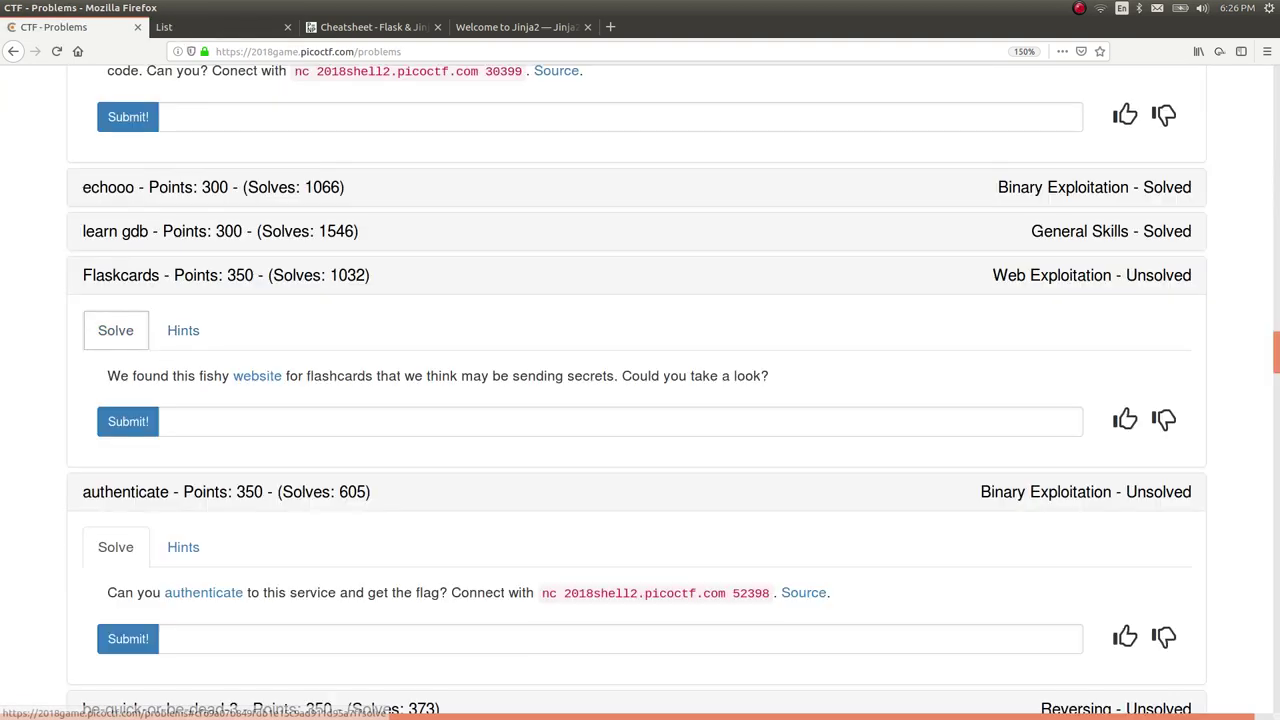
# Paste the Flaskcards flag leaked from the SECRET_KEY config into the answer box and submit it.
pyautogui.click(214, 415)
pyautogui.hotkey('ctrl', 'v')
pyautogui.press('Return')
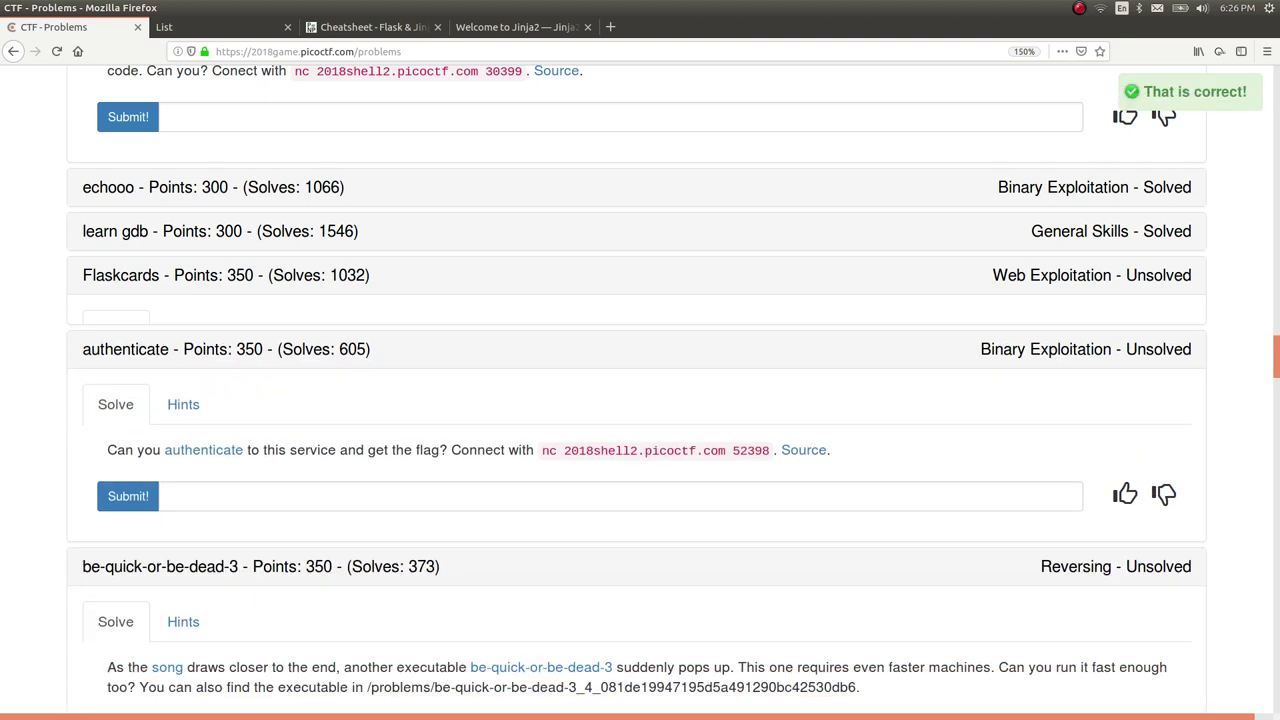
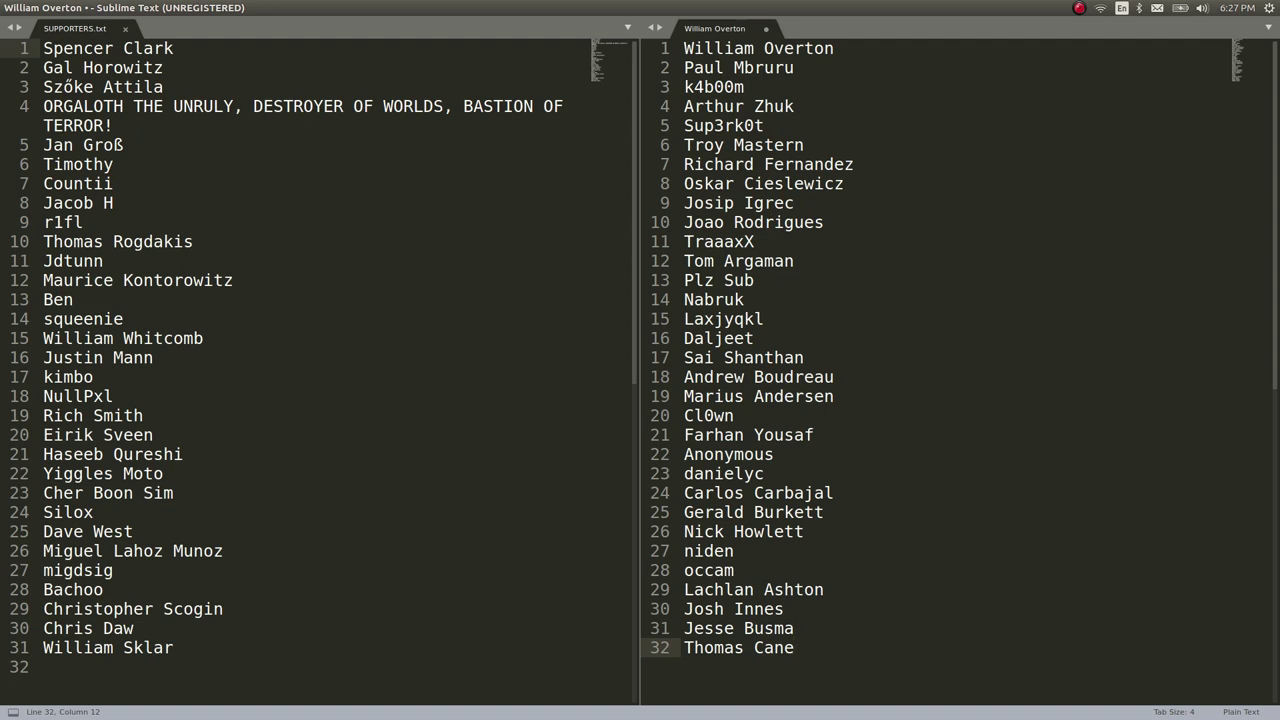
pyautogui.press('Return')
pyautogui.write('sdivgisud le')
pyautogui.press('BackSpace')
pyautogui.press('BackSpace')
pyautogui.write('please')
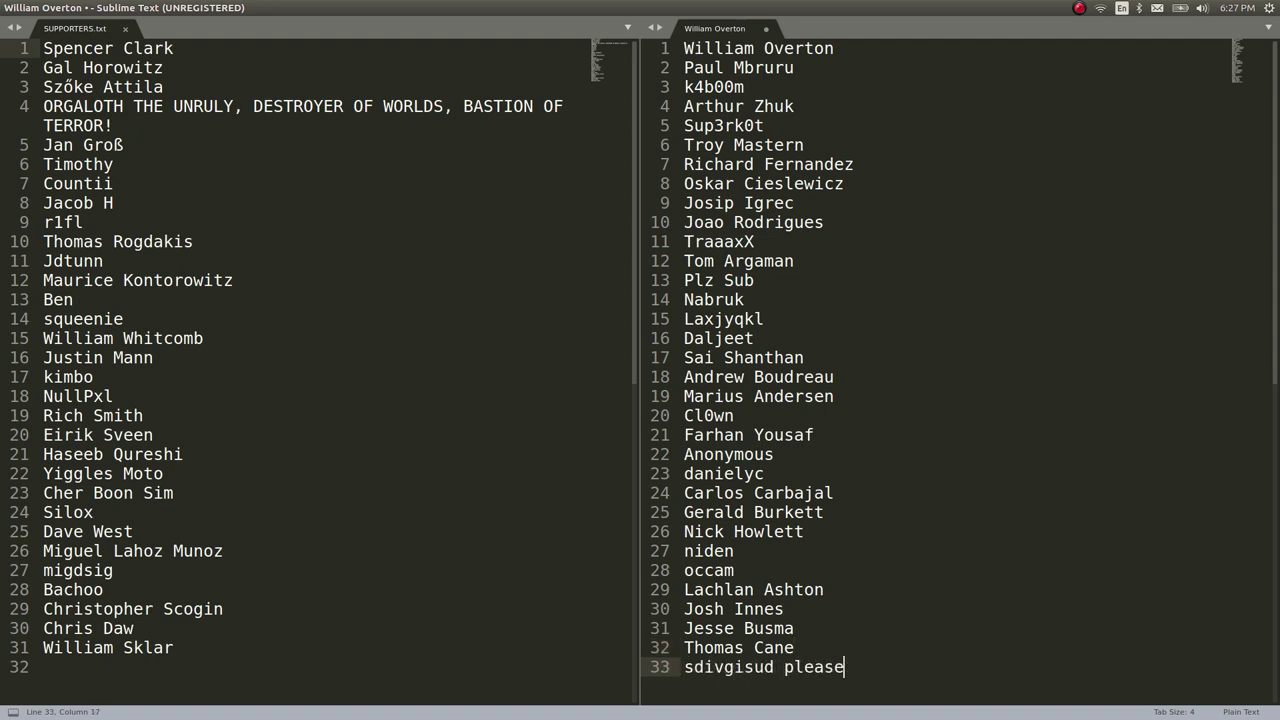
pyautogui.write(' subscribe fsaufhow')
pyautogui.hotkey('ctrl', 'shift', 'Left')
pyautogui.hotkey('ctrl', 'shift', 'Left')
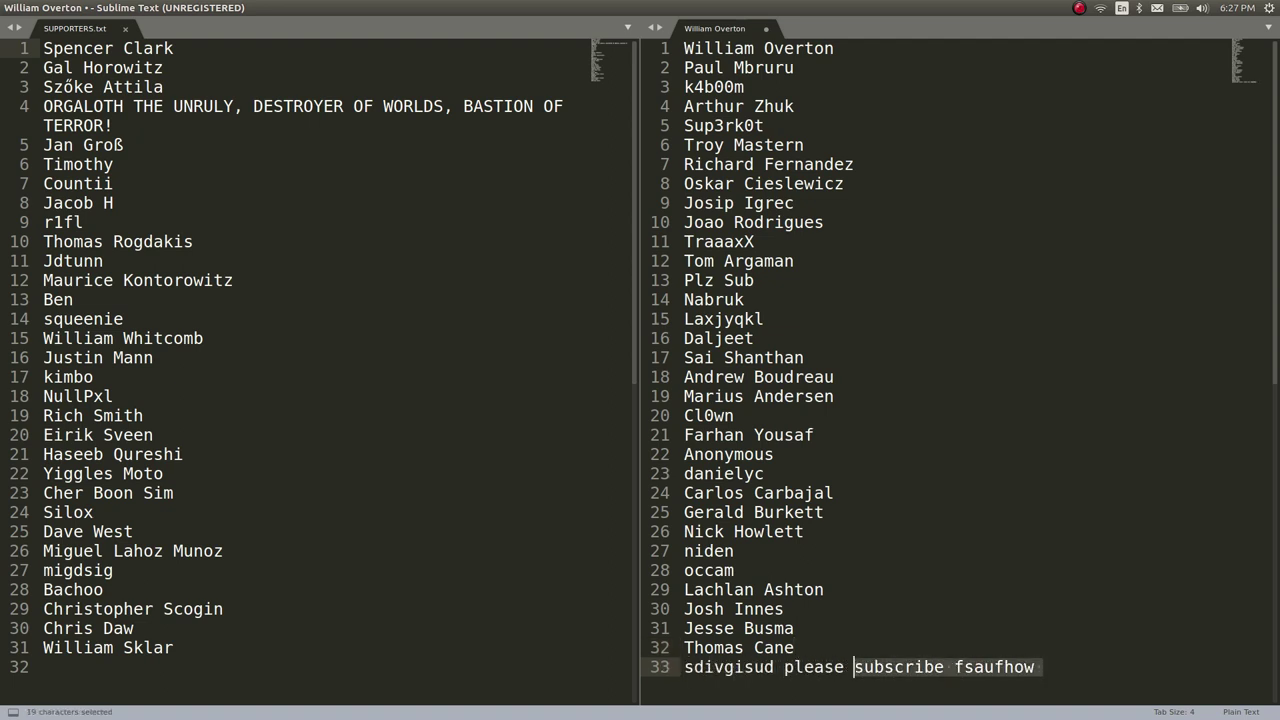
pyautogui.hotkey('ctrl', 'shift', 'Left')
pyautogui.hotkey('ctrl', 'shift', 'Left')
pyautogui.press('BackSpace')
pyautogui.press('BackSpace')
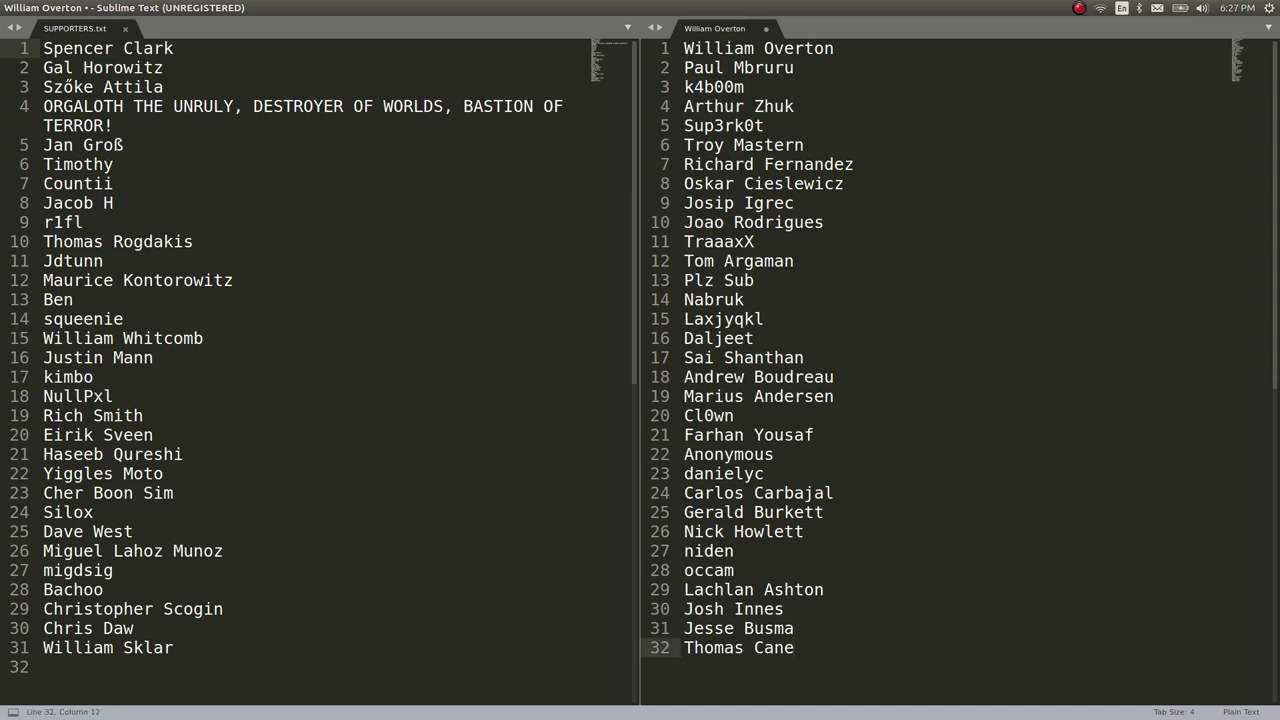